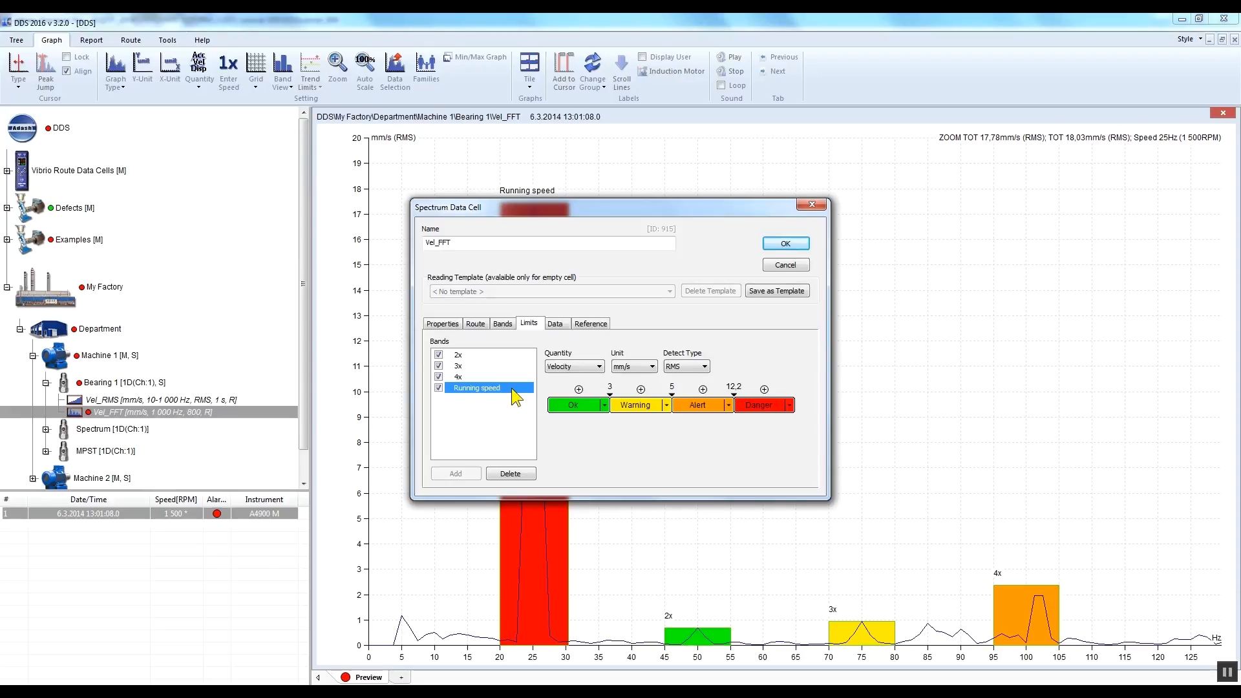
Step: Review the 2x band's alarm limits in the Vel_FFT properties and set the spectrum's band view to With Limits
left_click(481, 356)
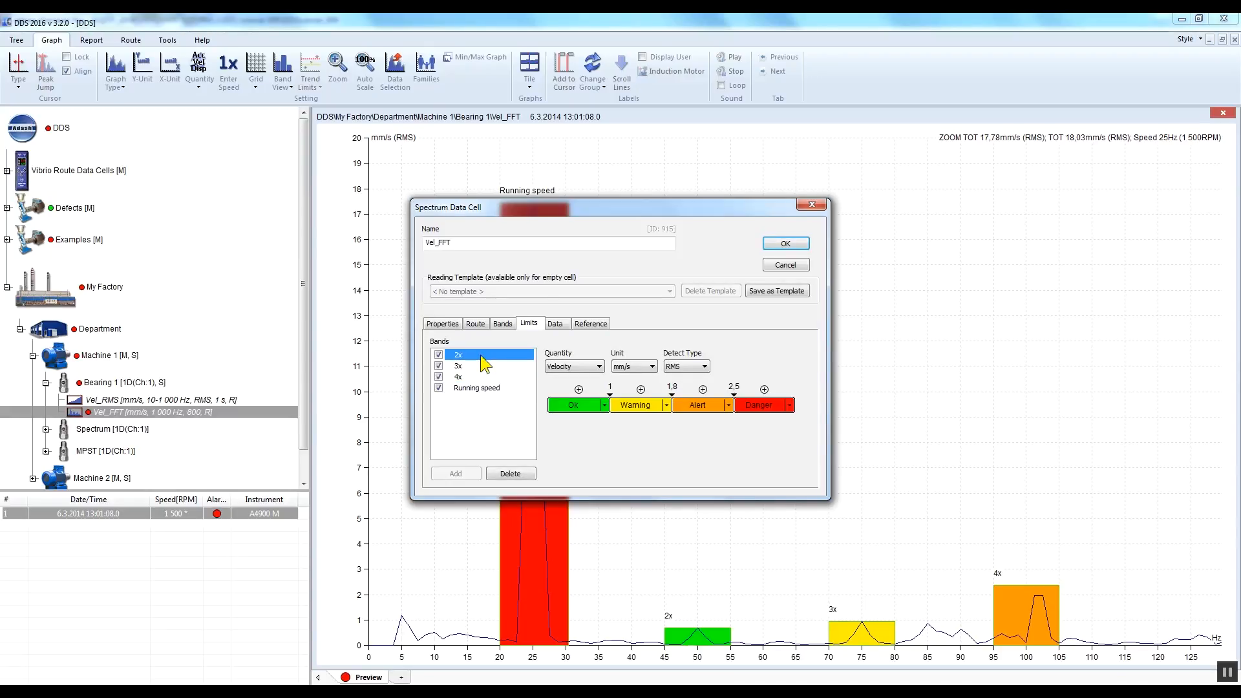
left_click(785, 243)
left_click_drag(513, 659, 333, 645)
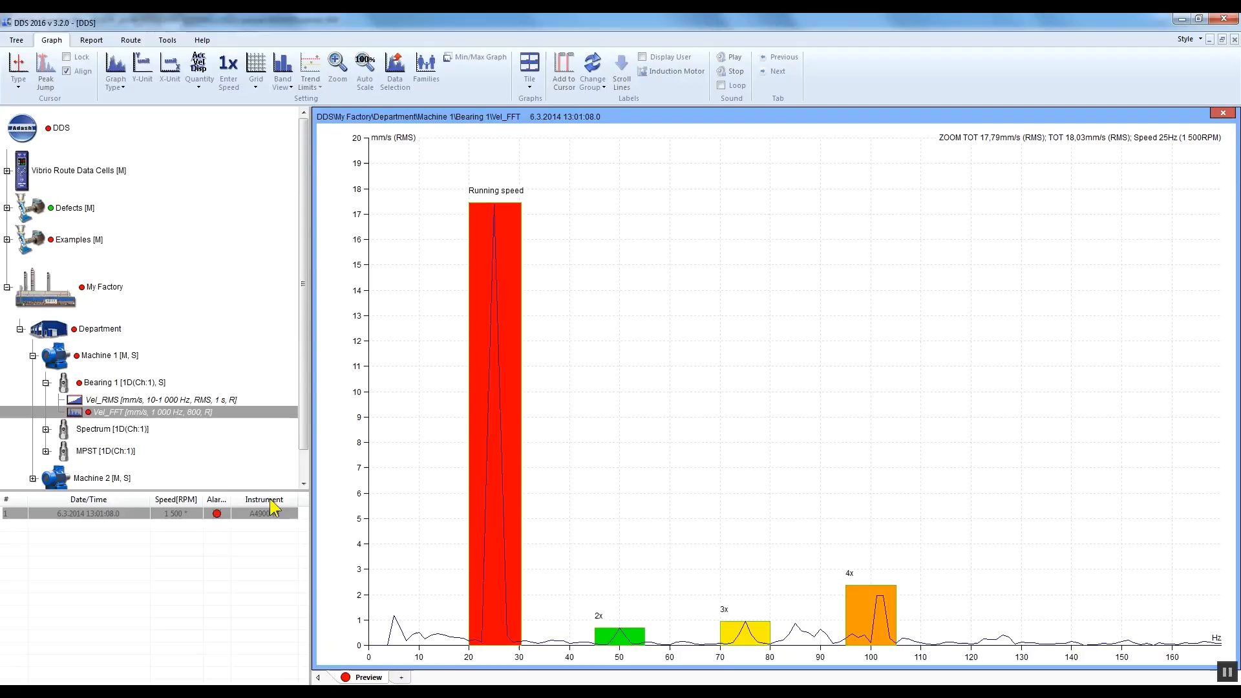
left_click(290, 78)
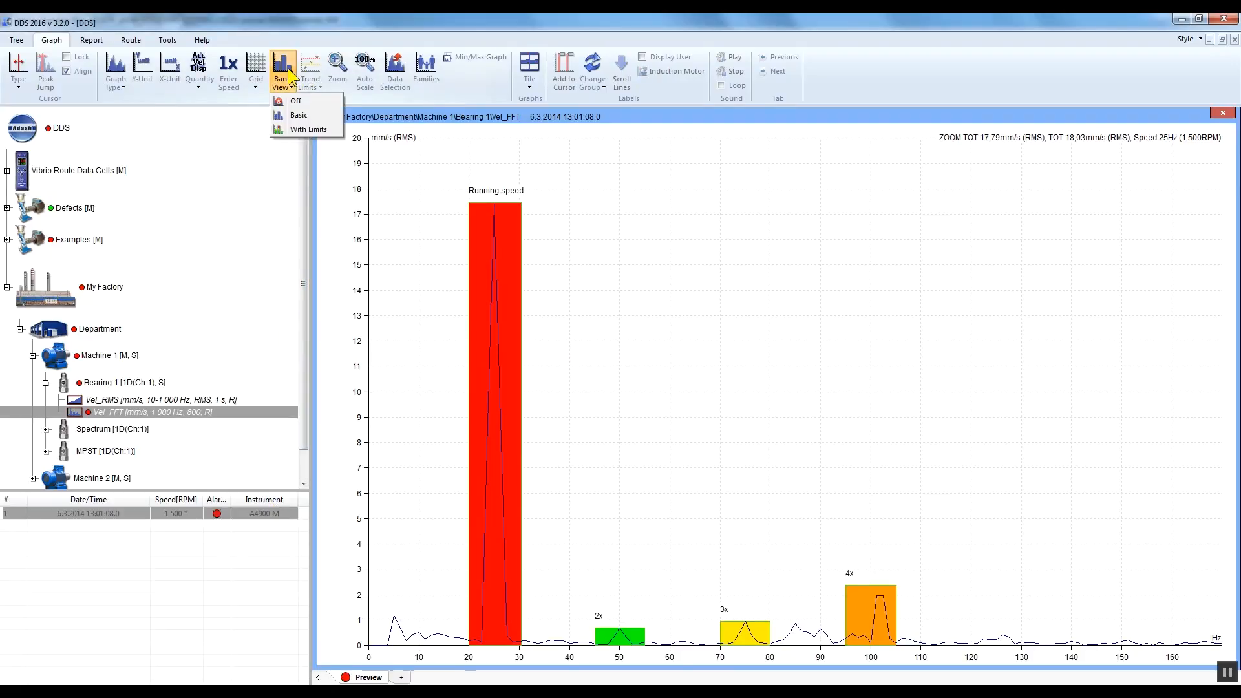
left_click(305, 130)
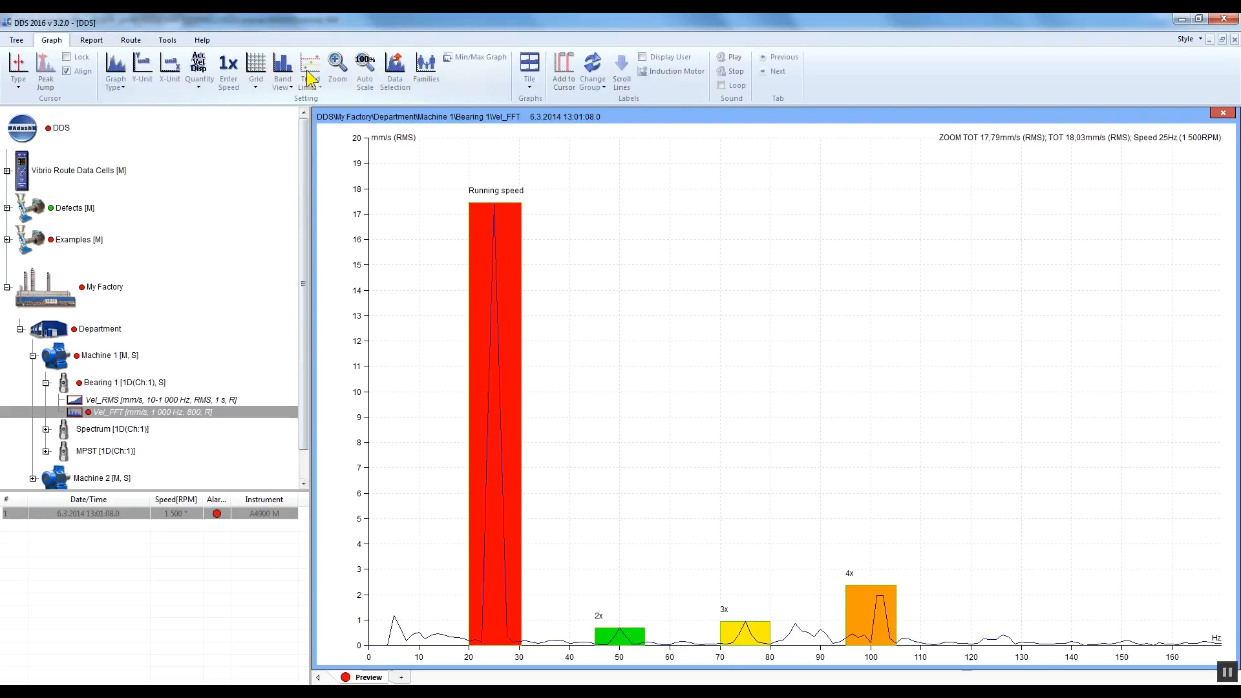
Step: Add a frequency band named "Running speed" to the Vel_FFT data cell of Bearing 1
left_click(207, 383)
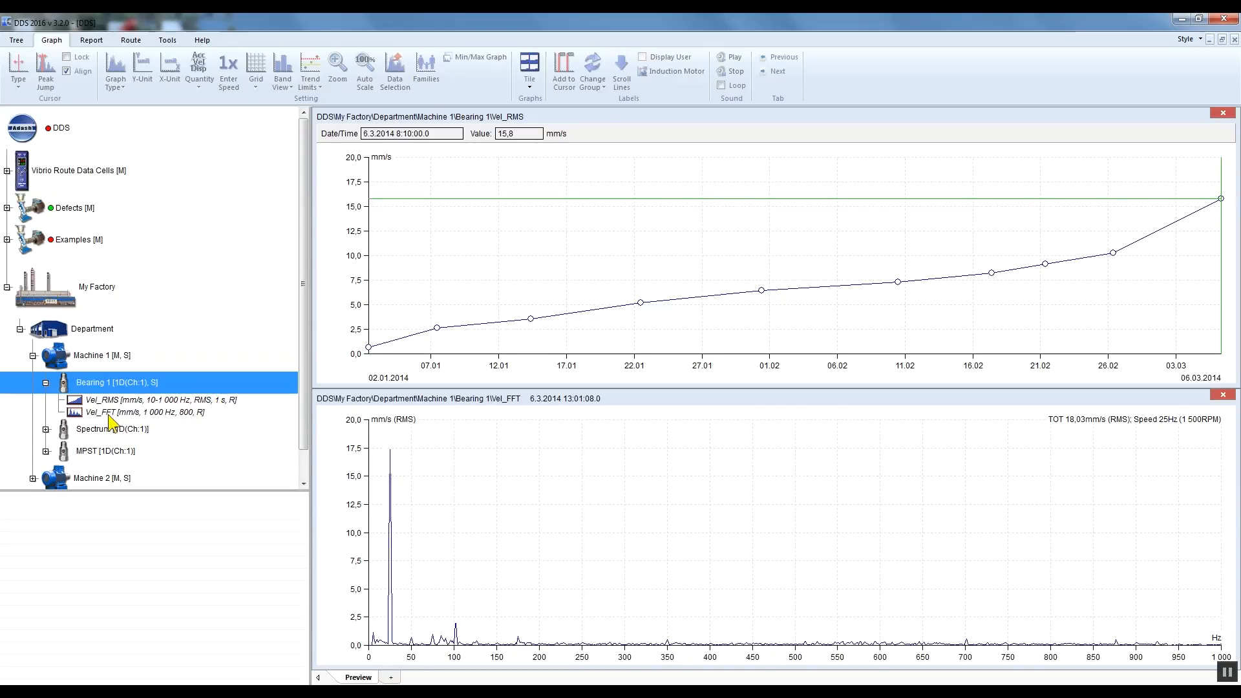
left_click(108, 414)
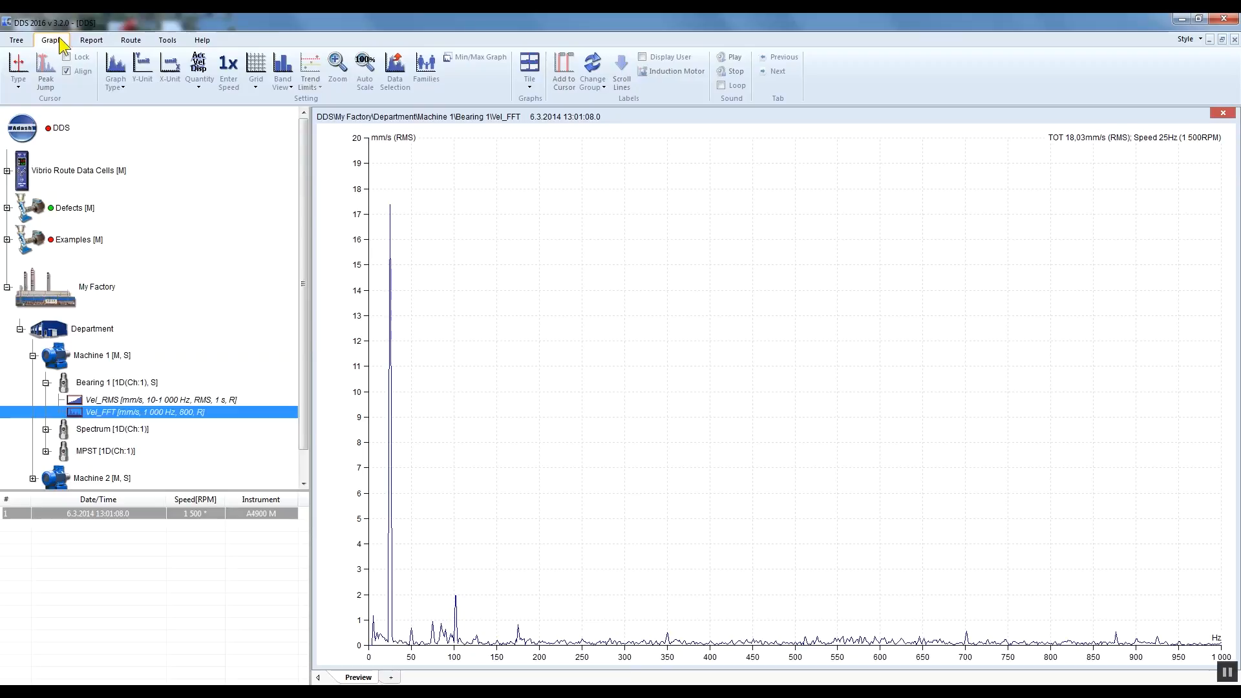
right_click(215, 414)
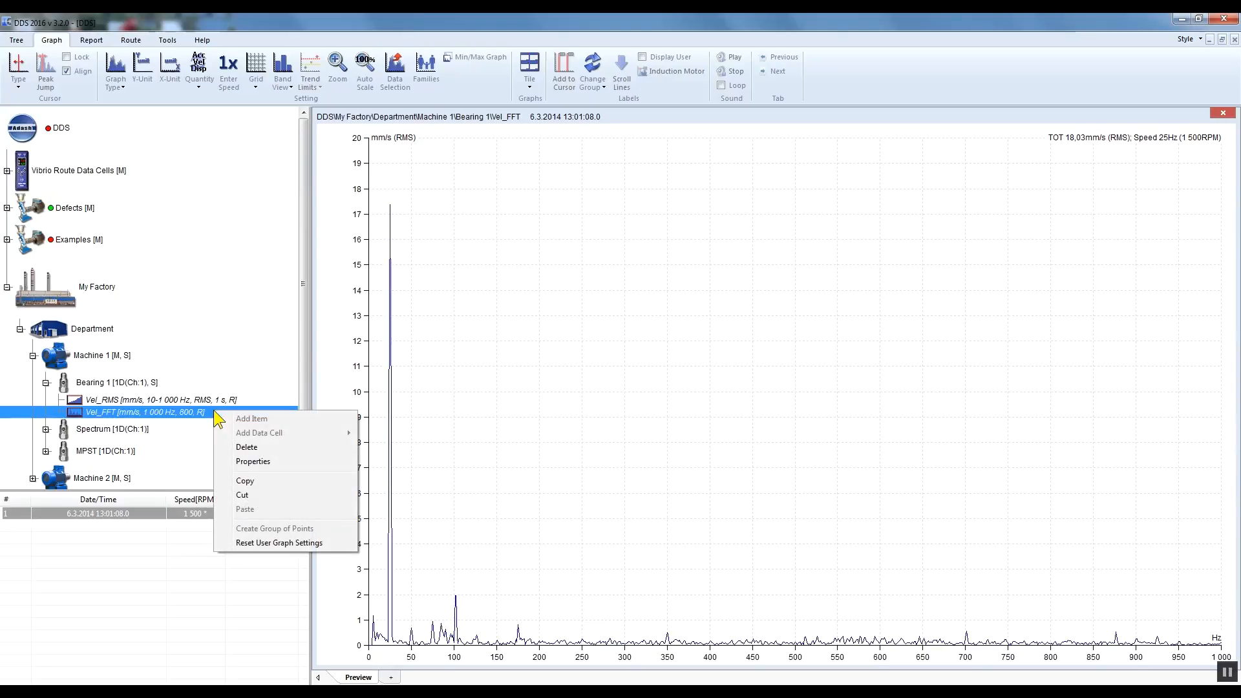
left_click(294, 462)
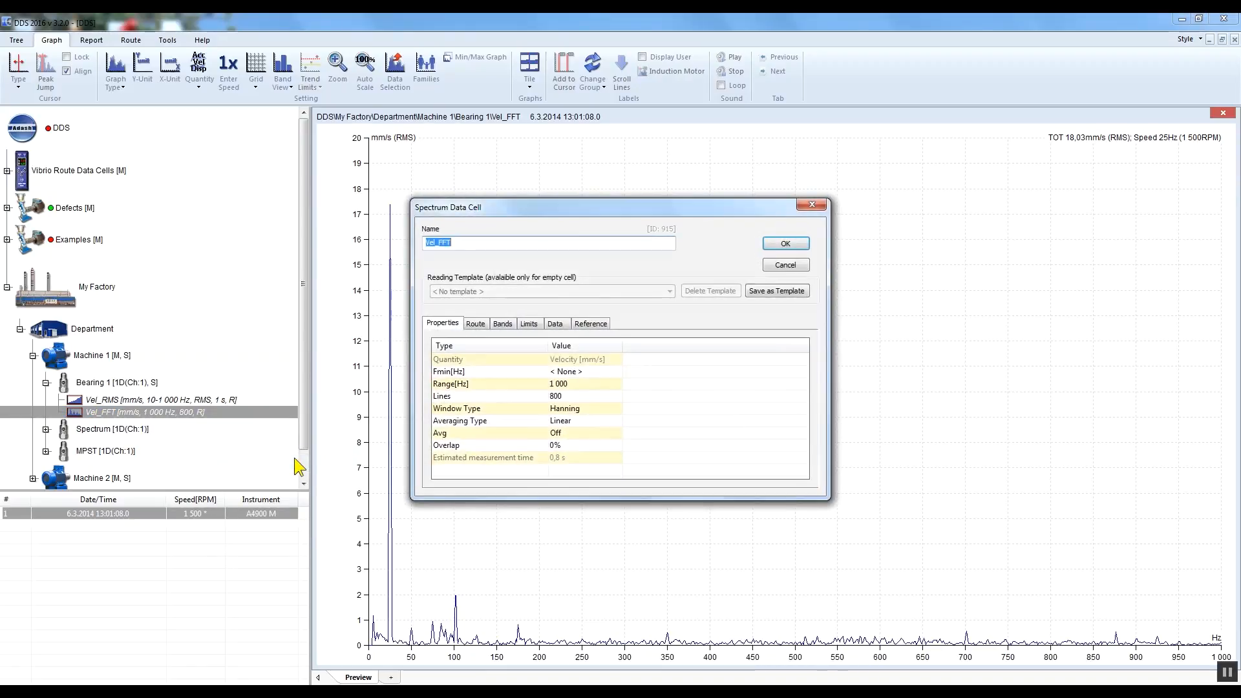
left_click(504, 324)
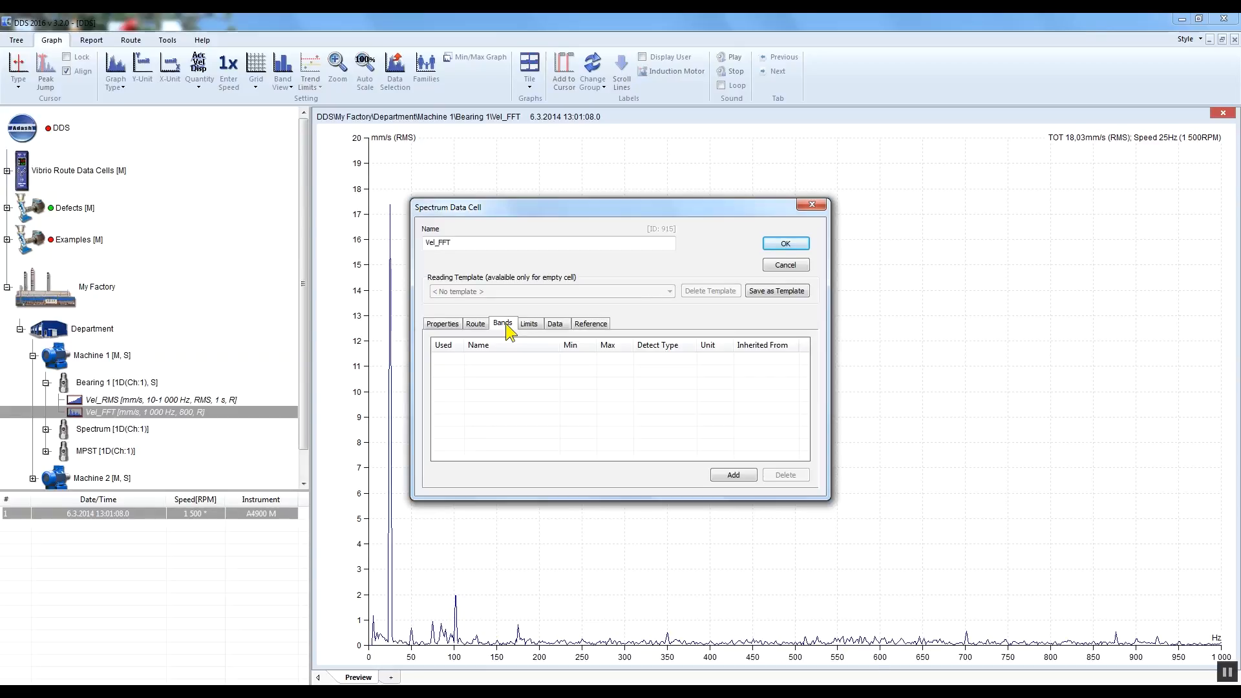
left_click(733, 475)
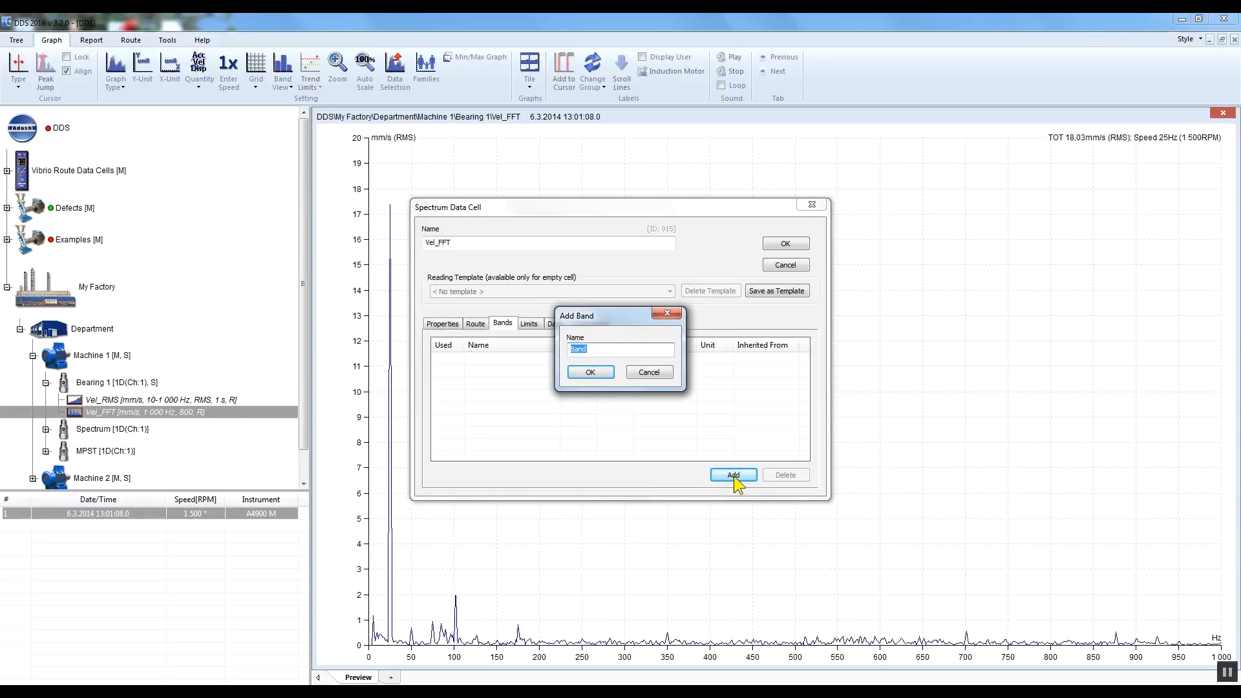
type("Running speed")
left_click(607, 373)
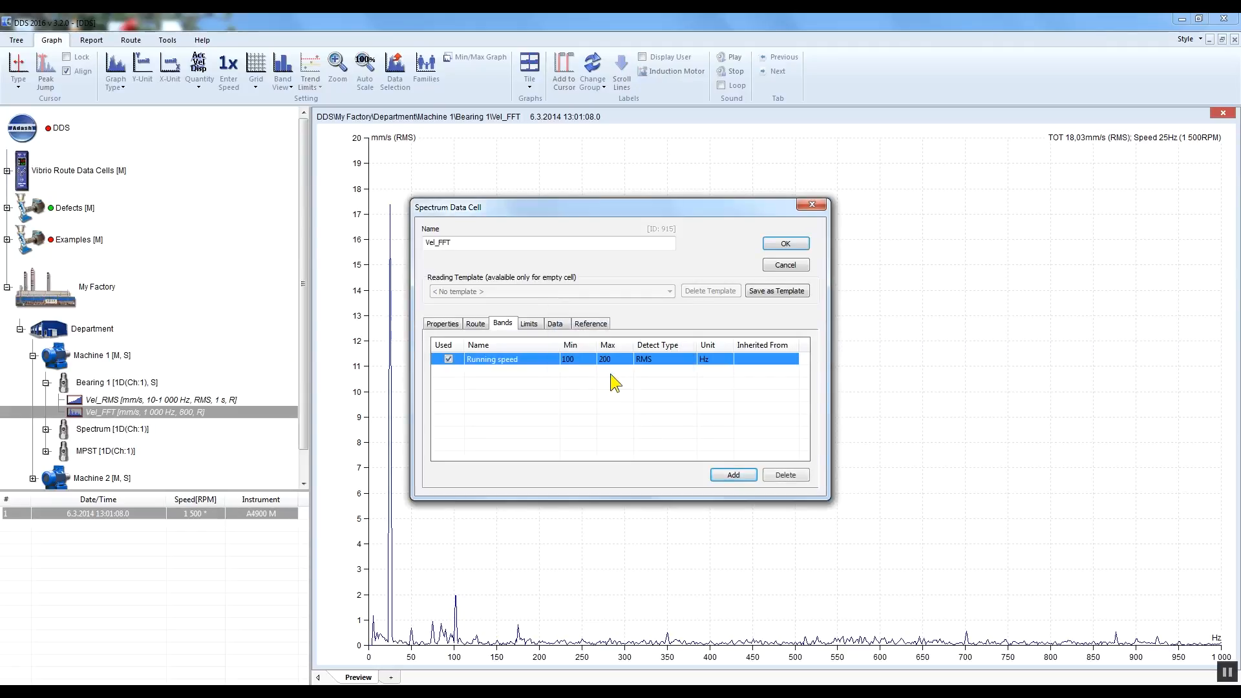
Step: Define the Running speed band from 20 to 30 Hz with RMS detection and save the data cell properties
left_click(576, 358)
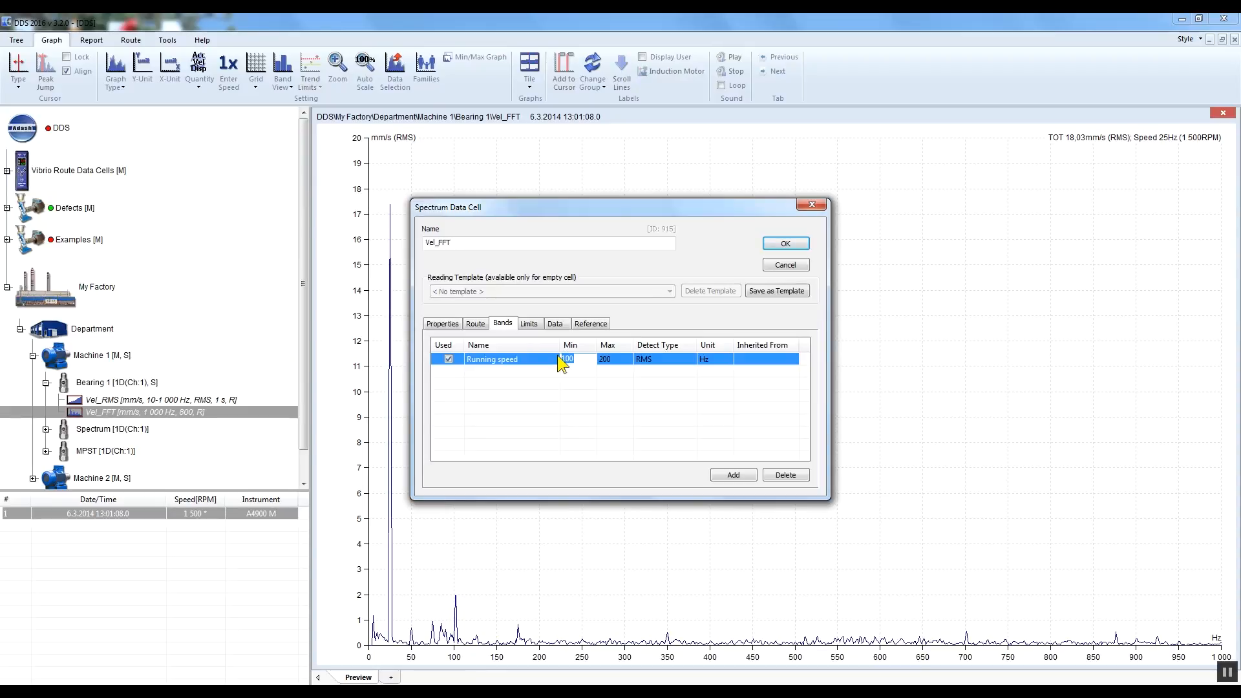
type("20")
left_click(615, 361)
type("30")
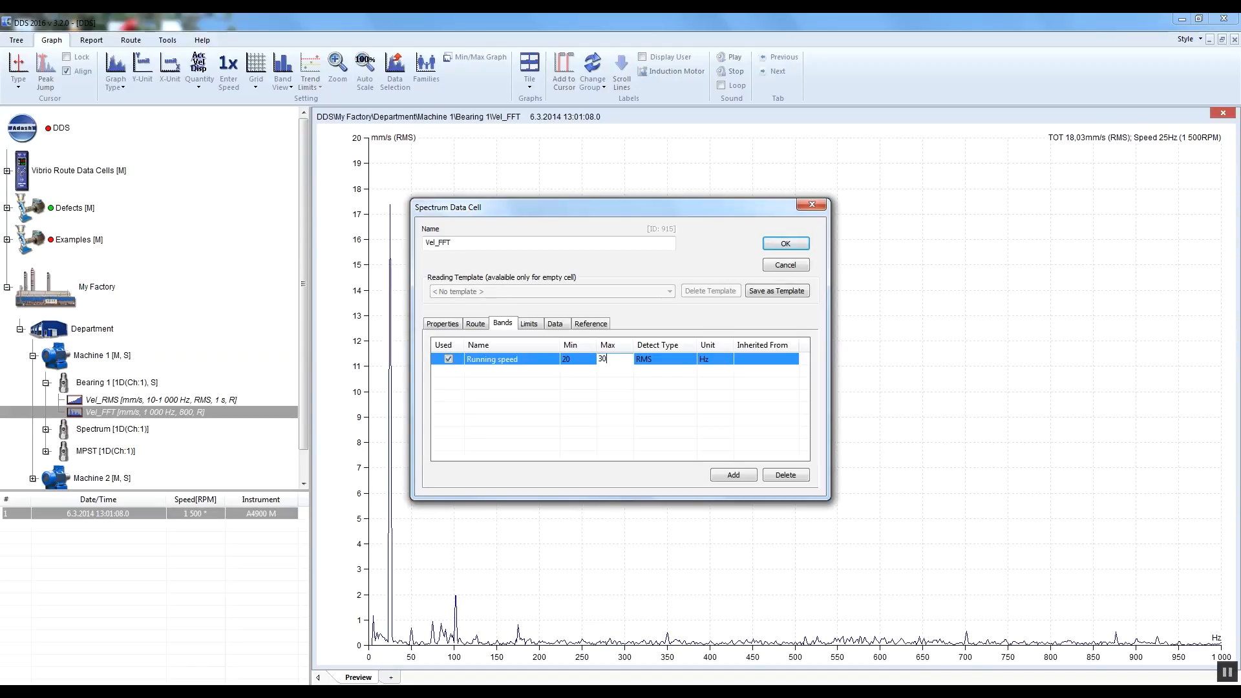
left_click(671, 365)
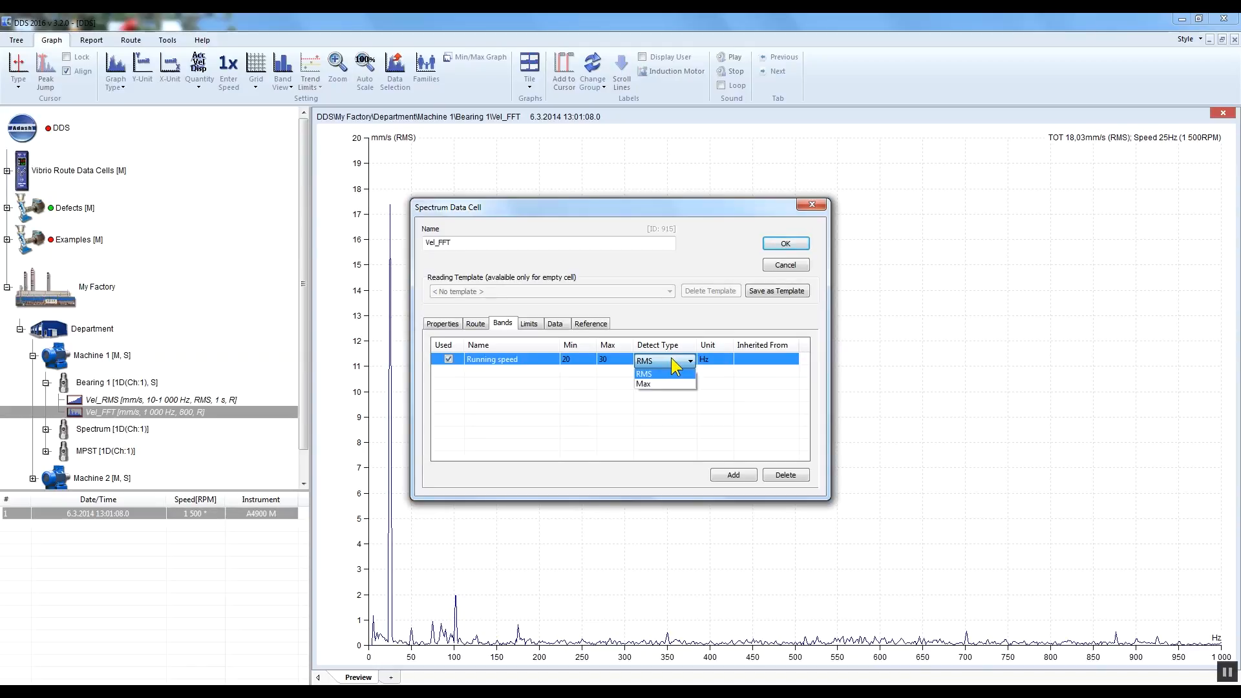
left_click(673, 363)
left_click(725, 364)
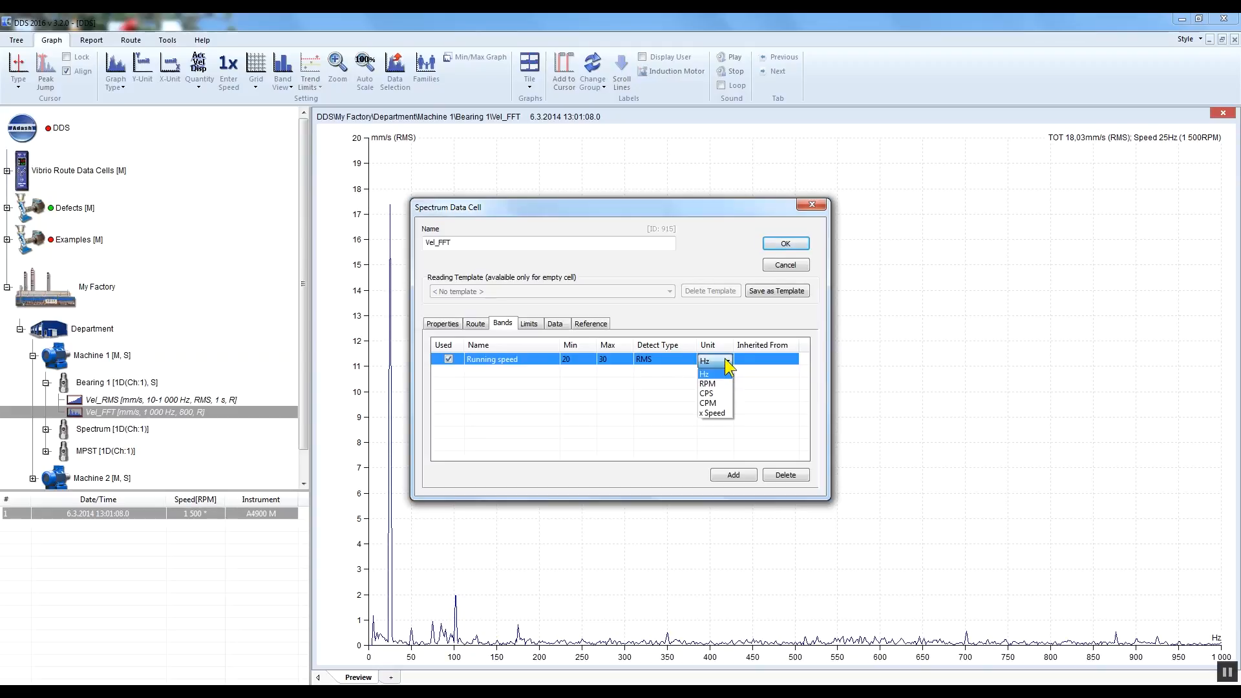
left_click(726, 362)
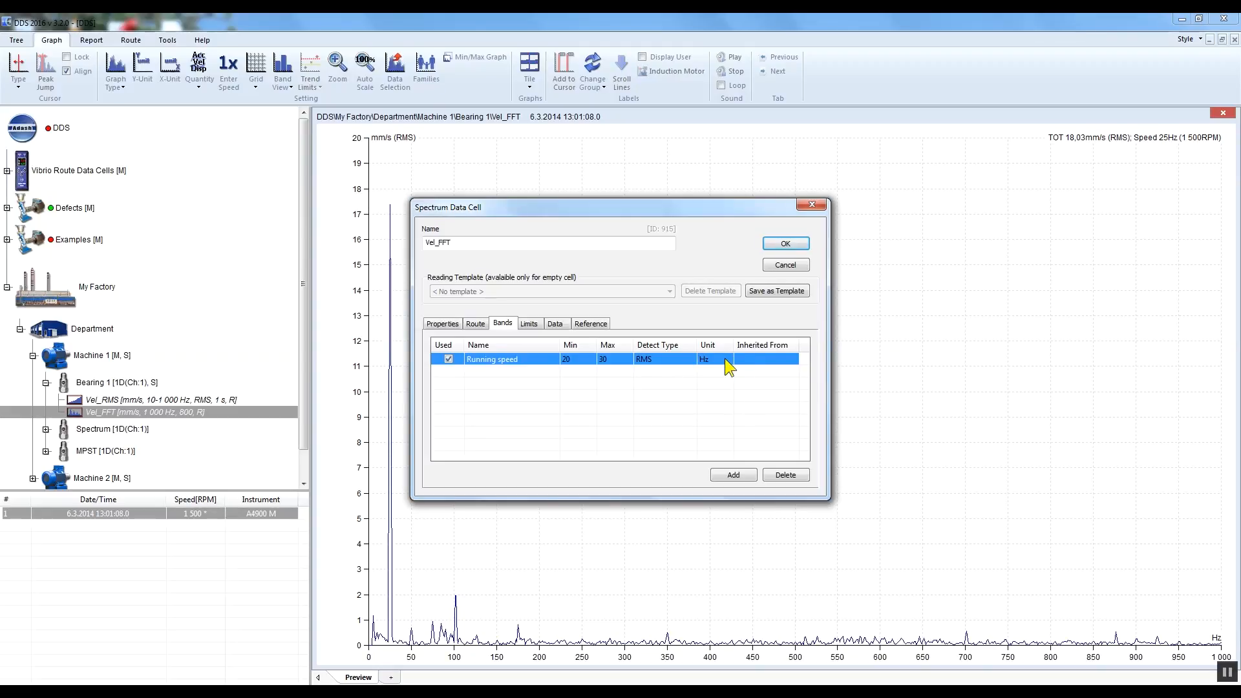
left_click(793, 246)
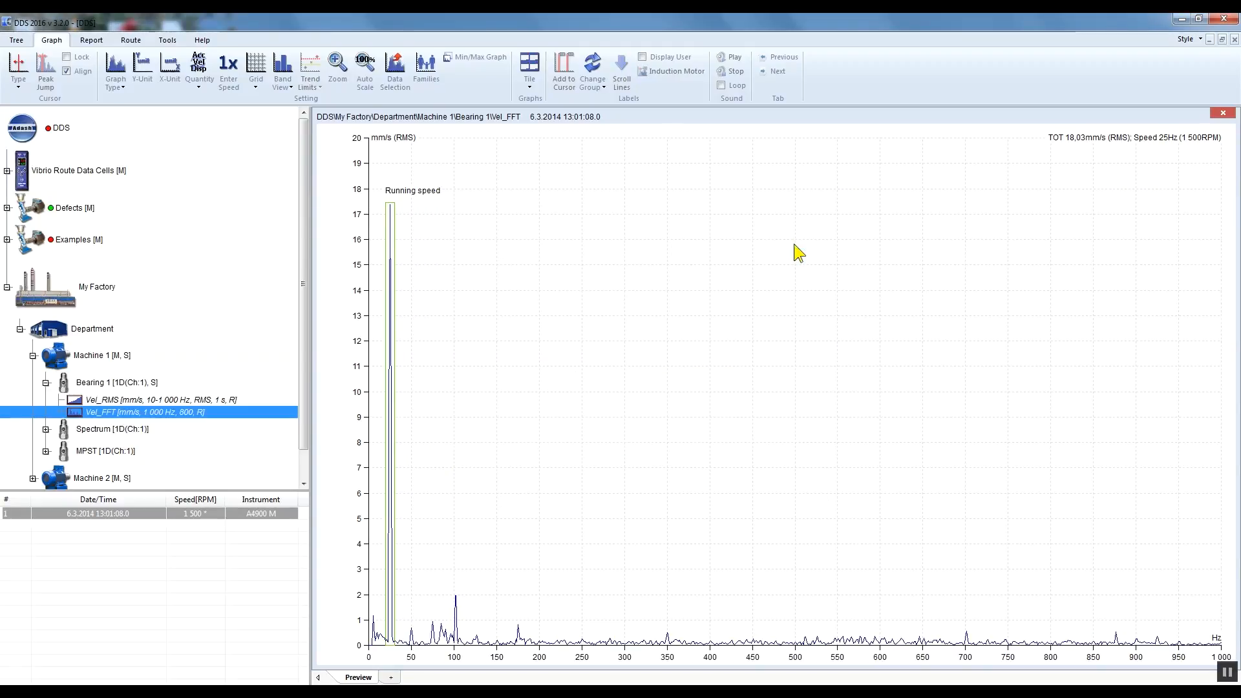
Step: Edit the Running speed band from the spectrum graph and set its FMax to 35 Hz
left_click_drag(437, 660, 339, 661)
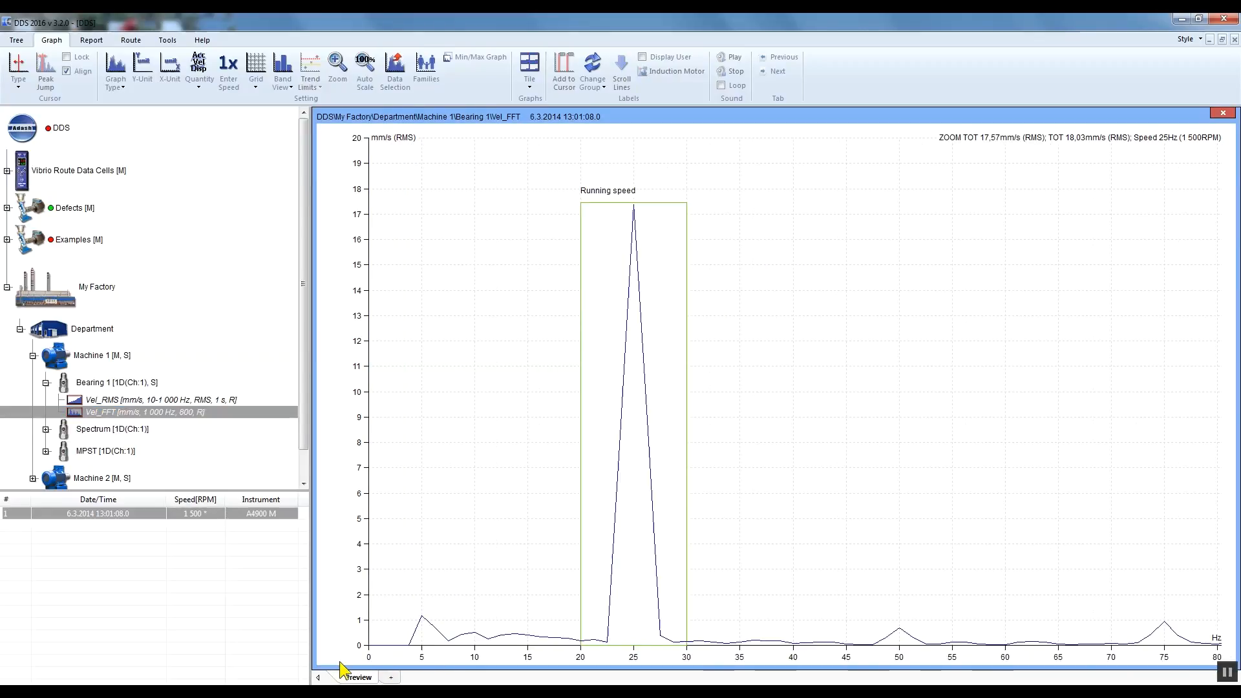
left_click(646, 572)
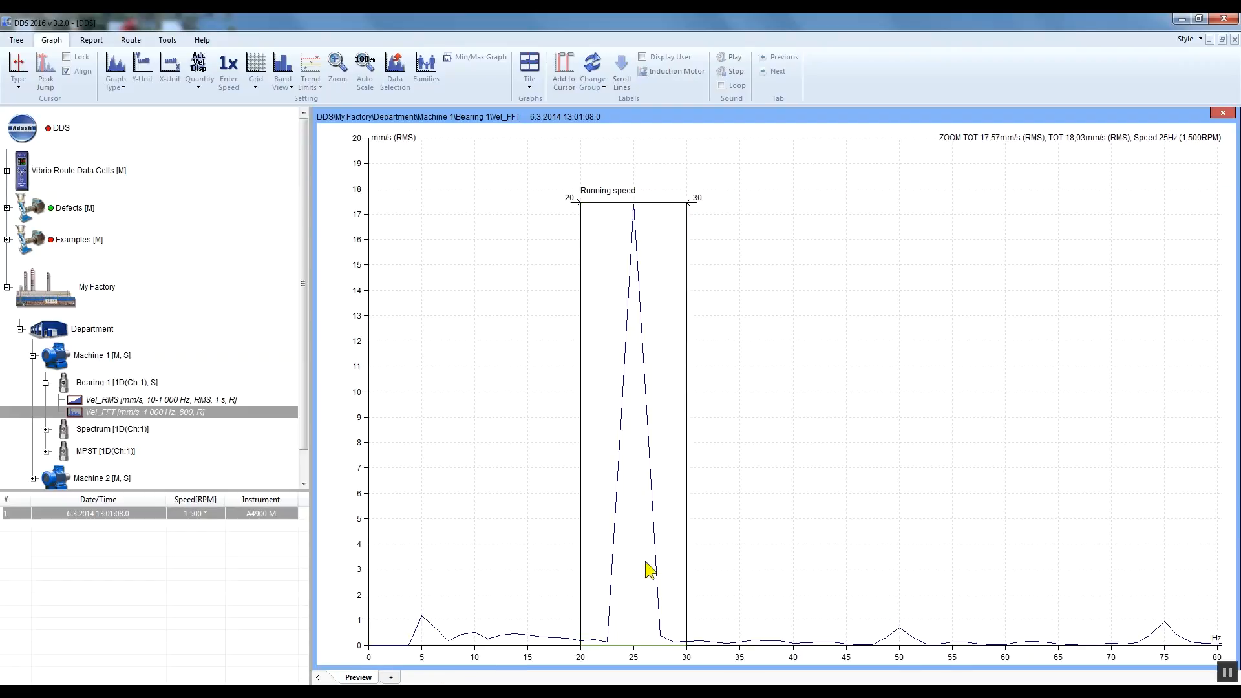
double_click(686, 415)
double_click(634, 327)
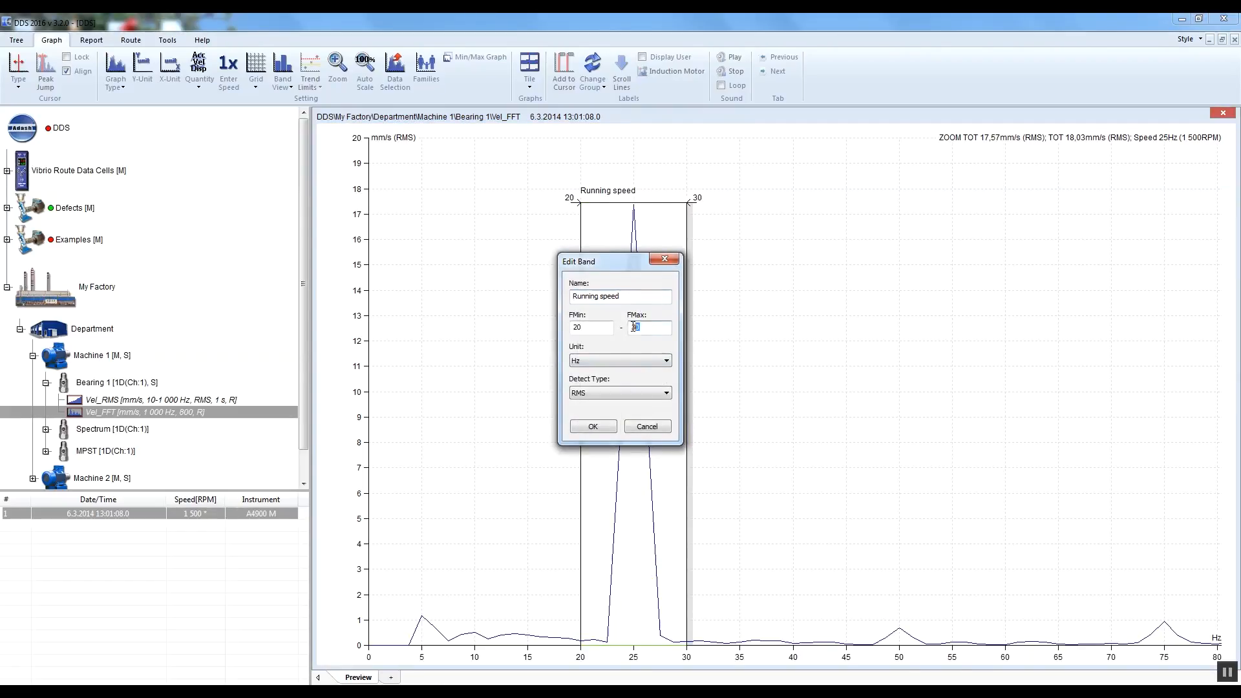
type("35")
left_click(596, 424)
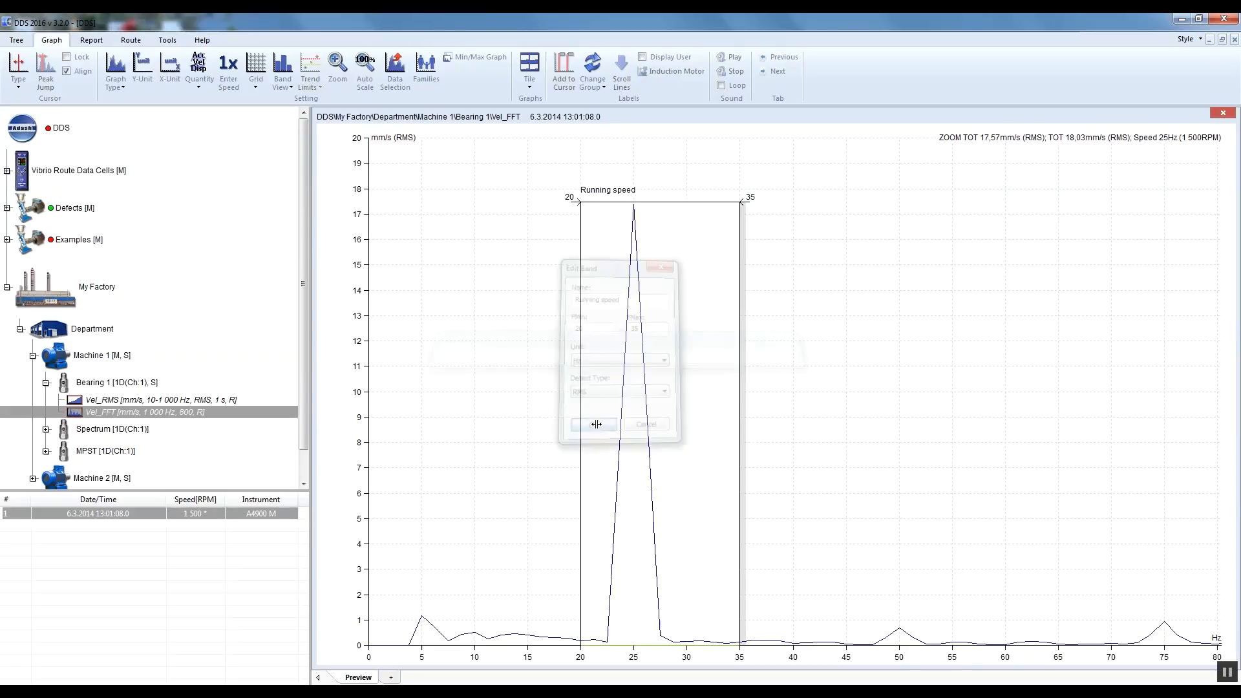
Step: Pull the Running speed band's upper edge in to about 30.22 Hz and set its FMax to exactly 30 Hz
left_click_drag(739, 439, 690, 441)
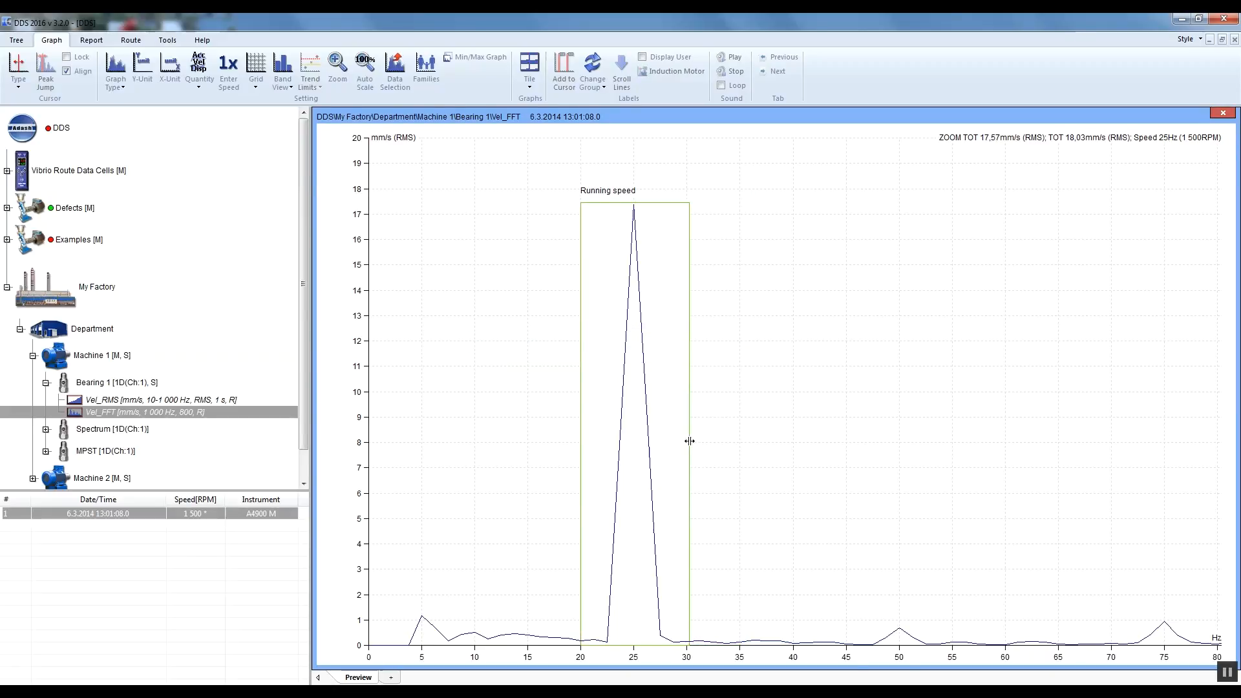
double_click(689, 441)
left_click_drag(666, 327, 619, 332)
type("30")
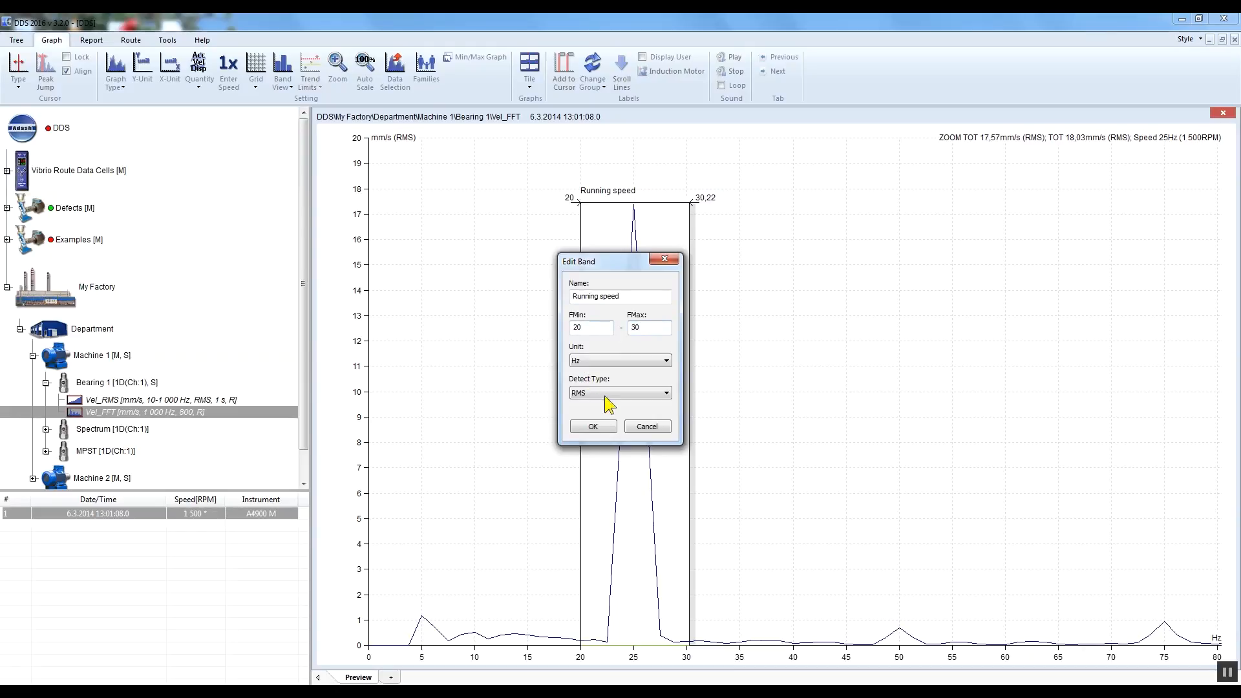
left_click(593, 427)
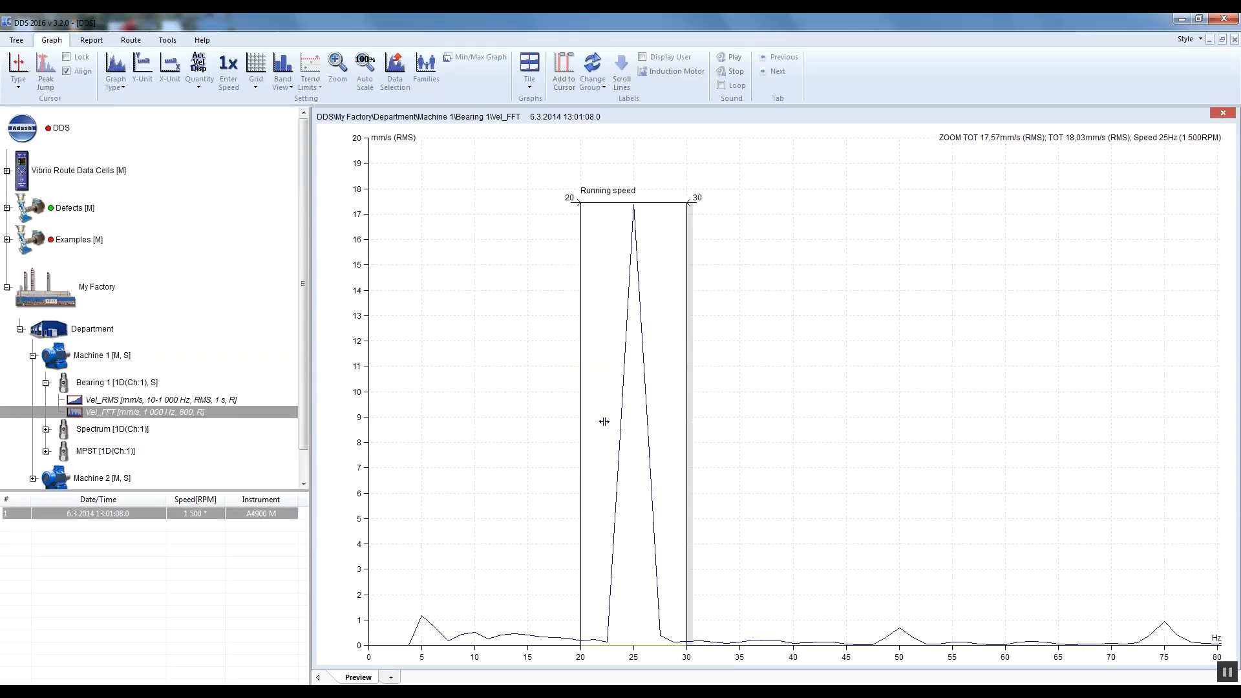
Step: Add a second frequency band named "2x" in the Vel_FFT data cell properties
left_click(180, 411)
right_click(210, 412)
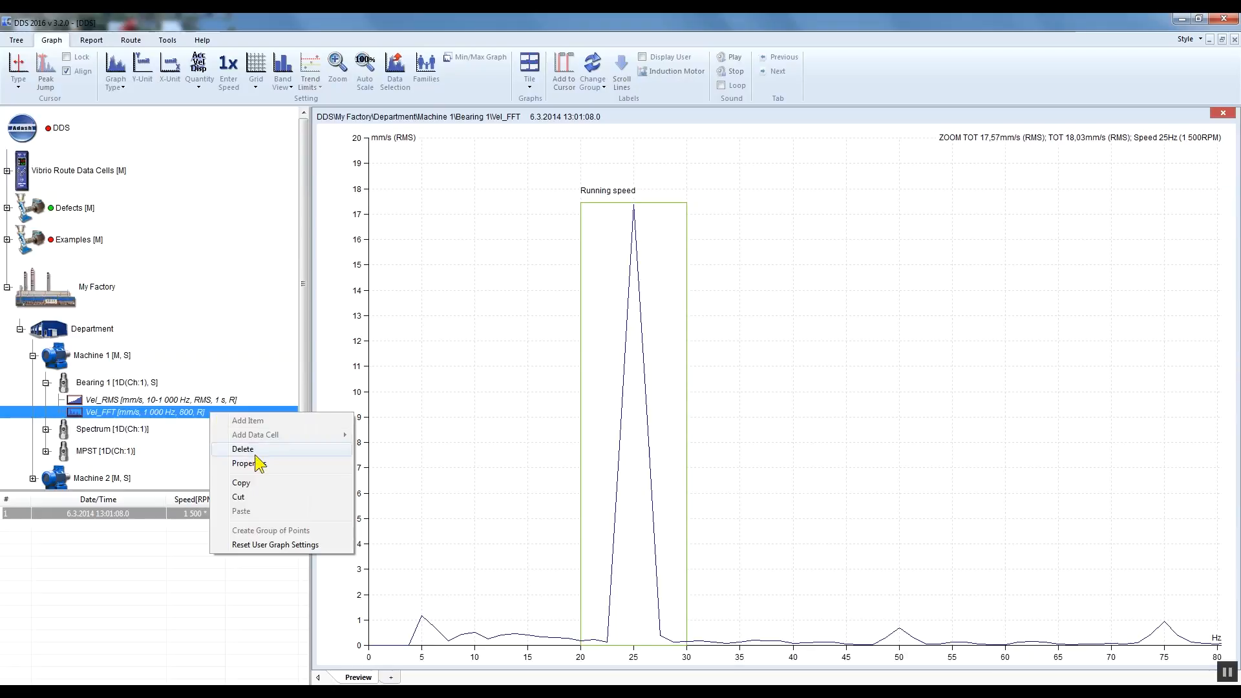
left_click(274, 463)
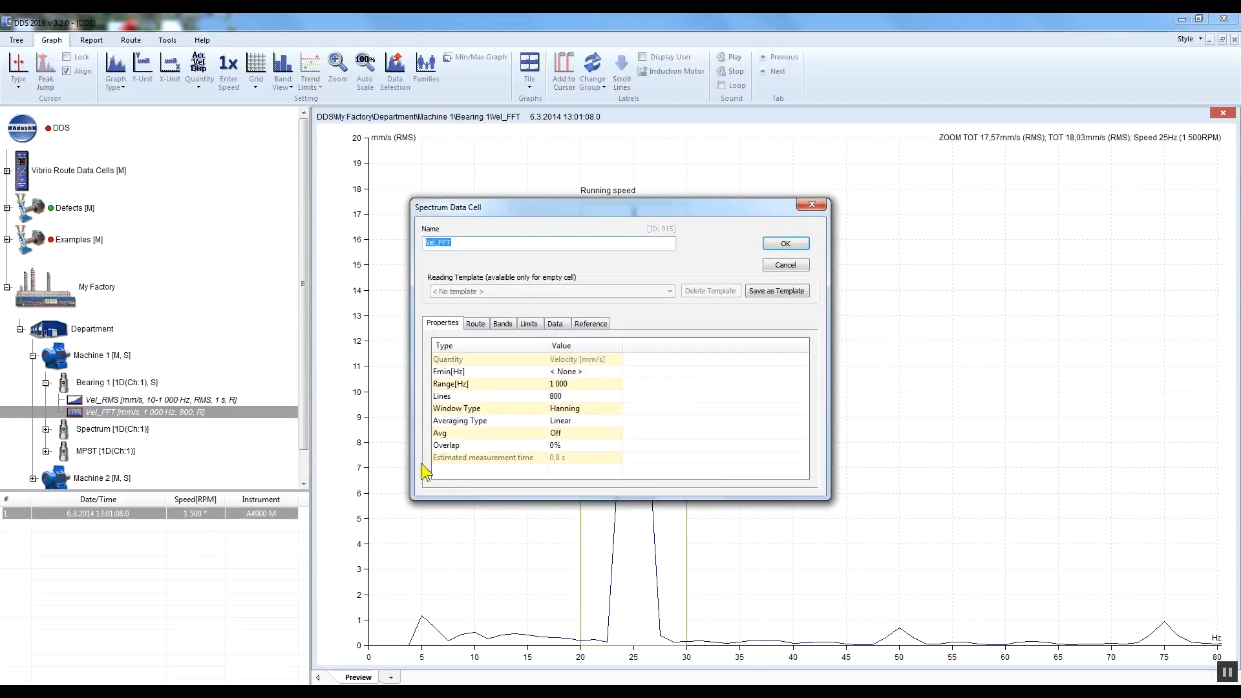
left_click(502, 323)
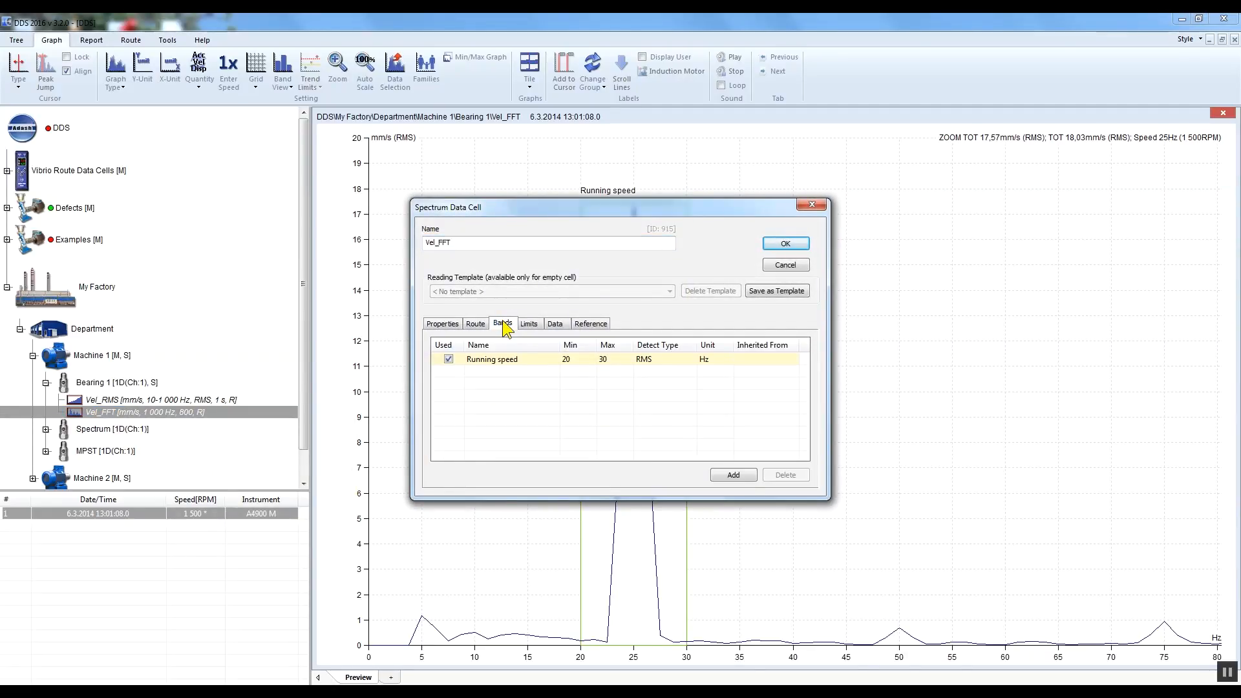
left_click(746, 478)
type("2")
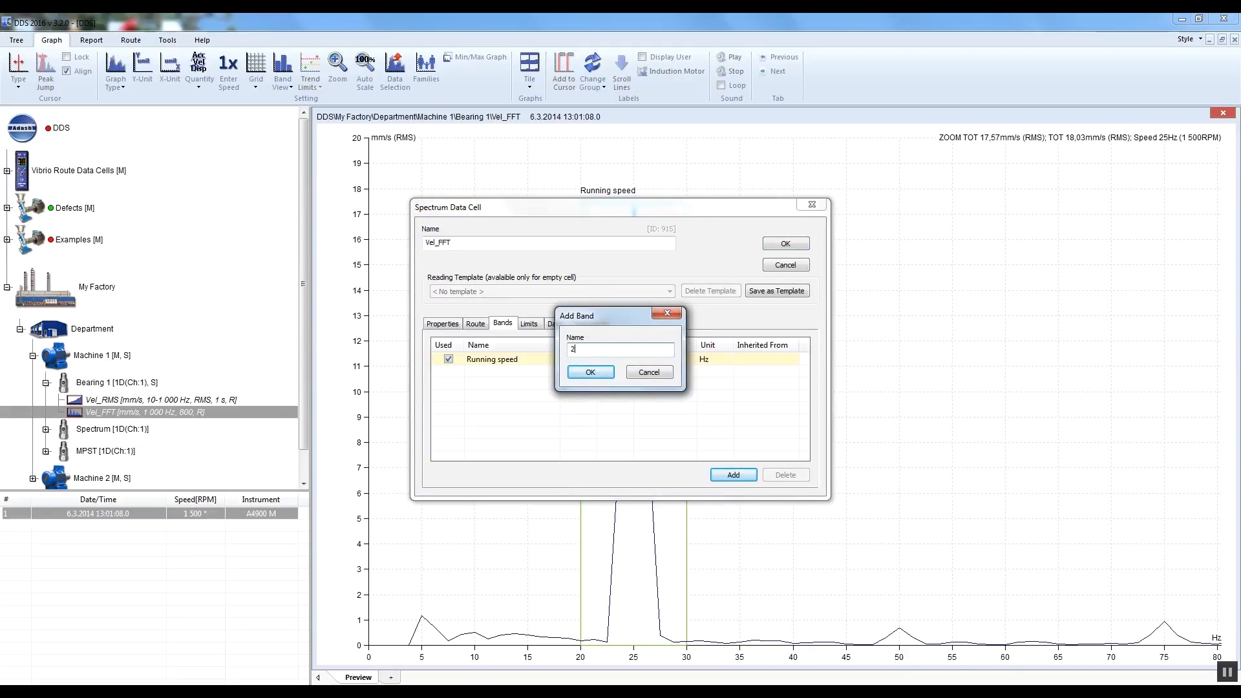
type("x")
left_click(590, 372)
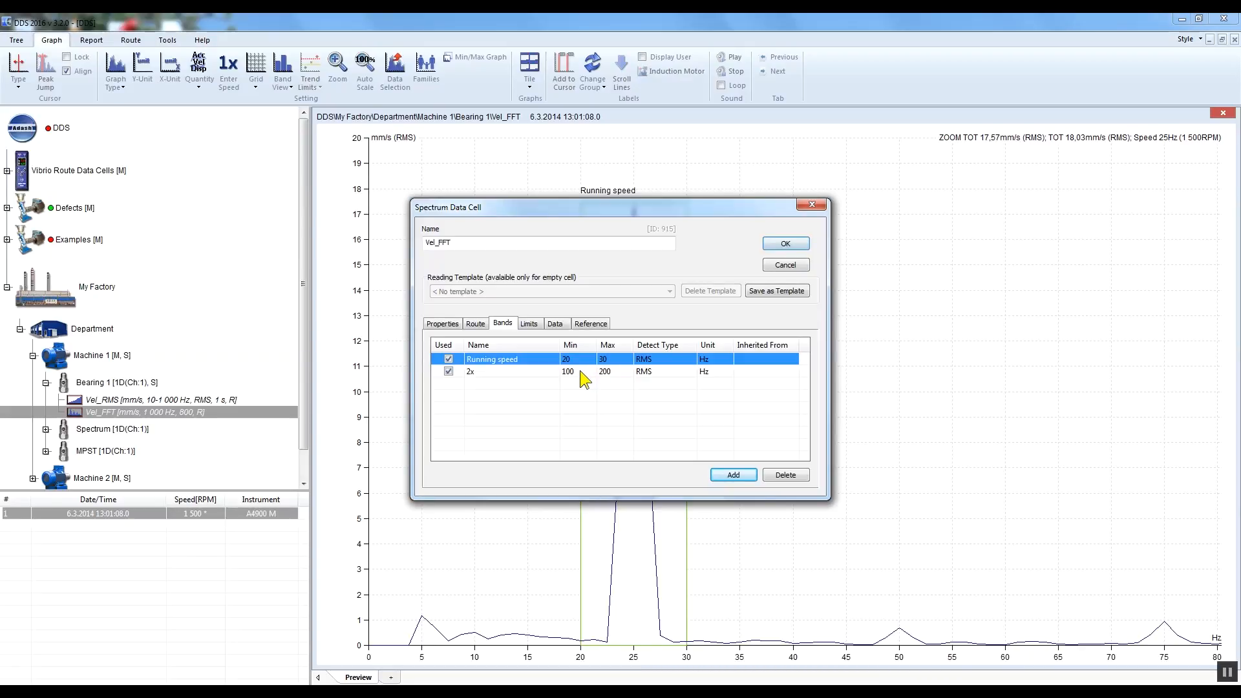
Step: Set the 2x band's range to 45–55 Hz, save the properties and view both bands in the spectrum
left_click(580, 371)
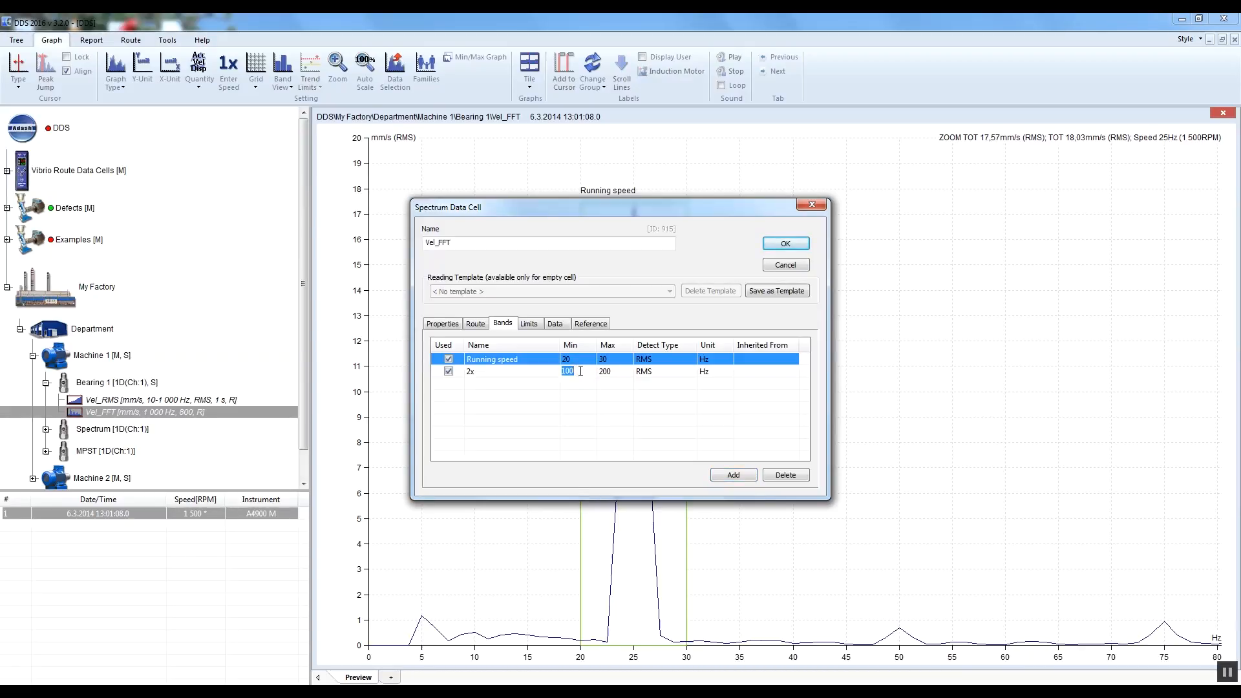
type("45")
left_click(617, 371)
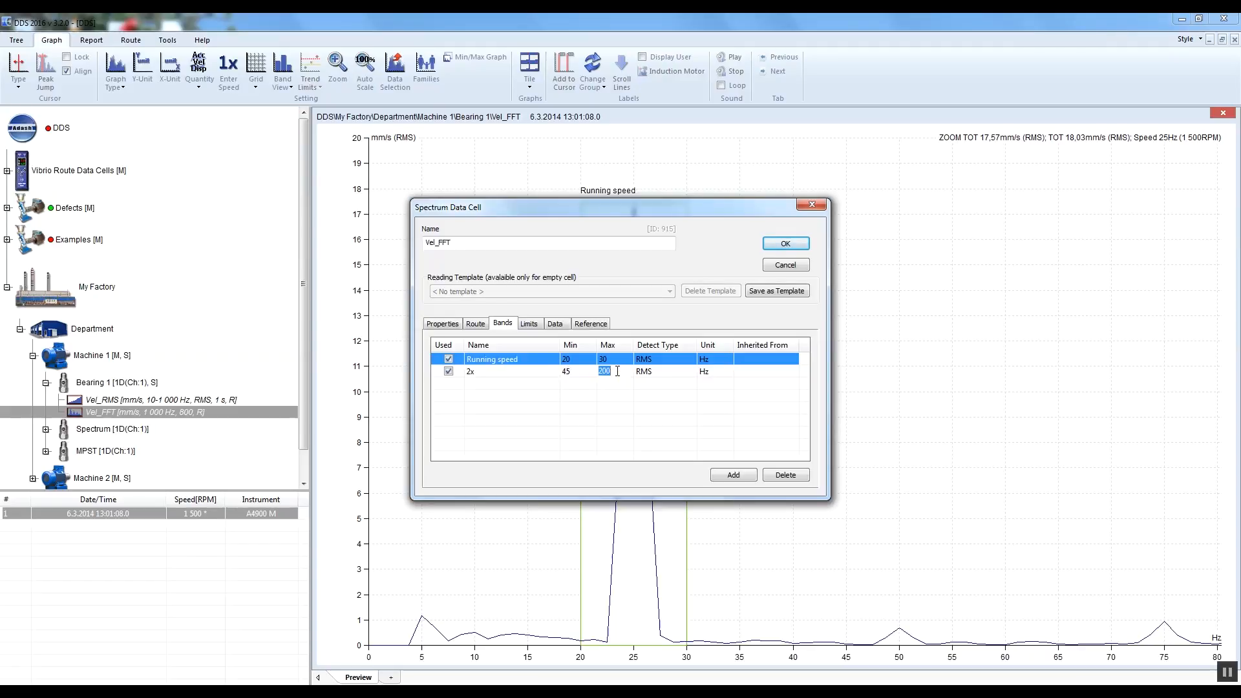
type("55")
left_click(786, 243)
left_click_drag(448, 657, 364, 657)
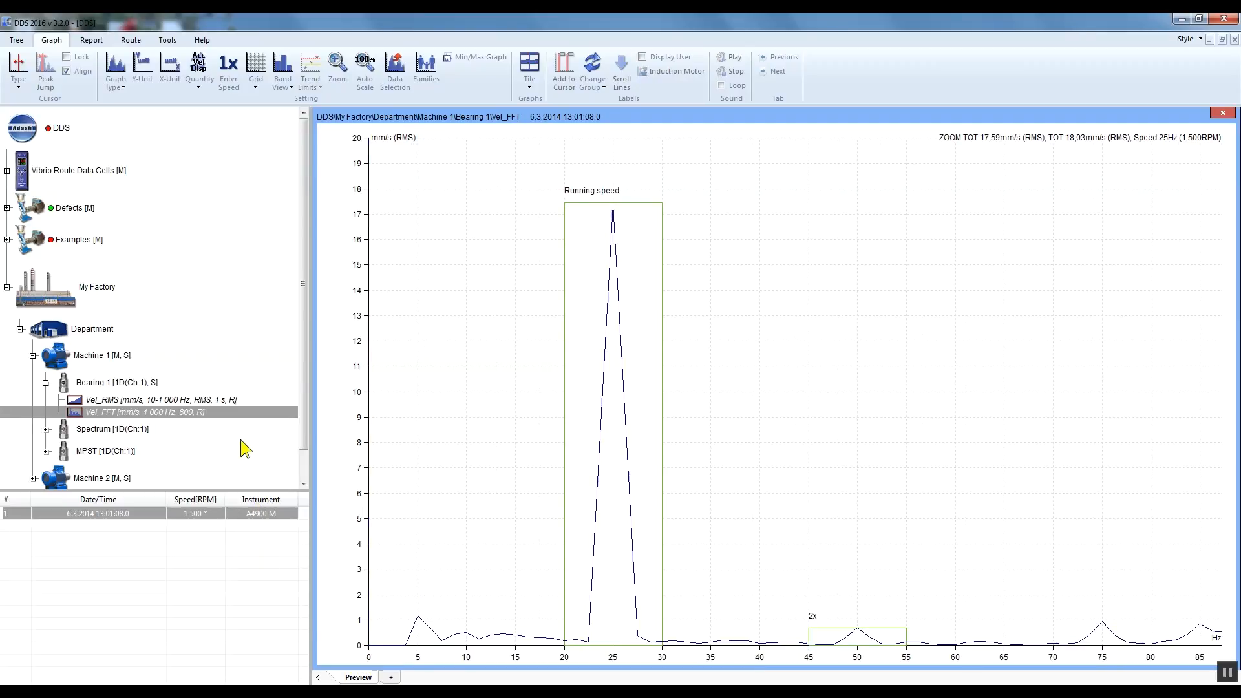
Step: Add the Running speed band to the limits in the Vel_FFT data cell's properties
right_click(217, 414)
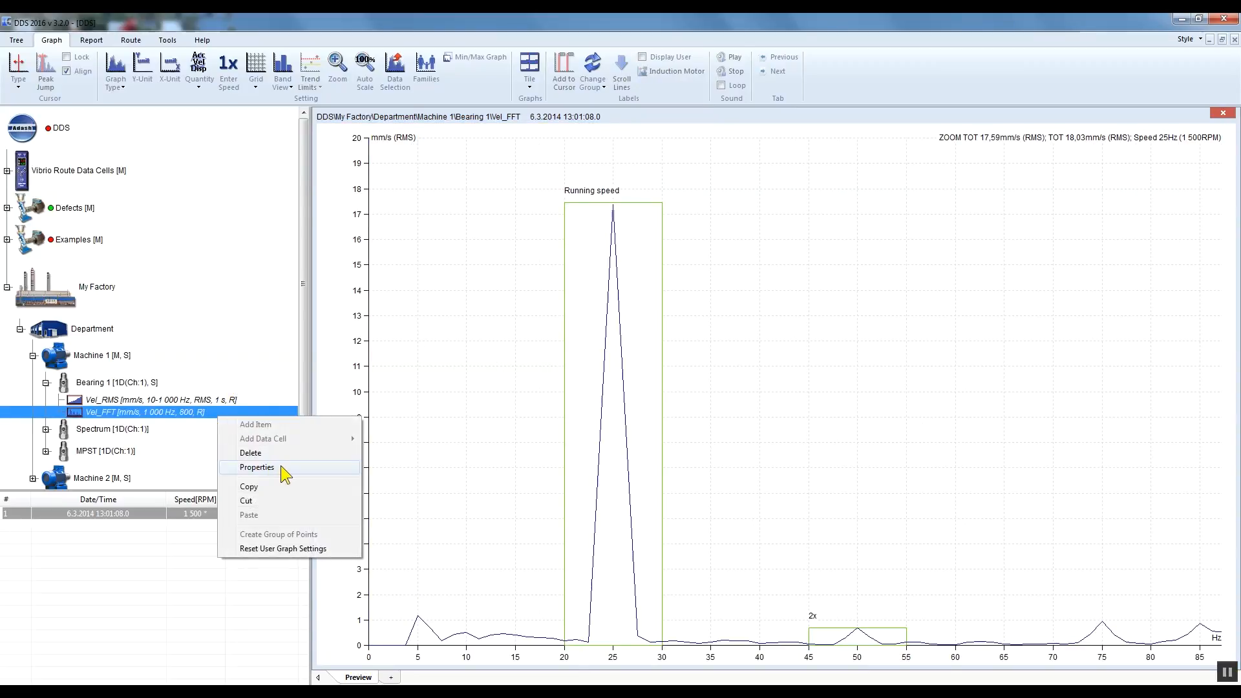
left_click(280, 465)
left_click(530, 324)
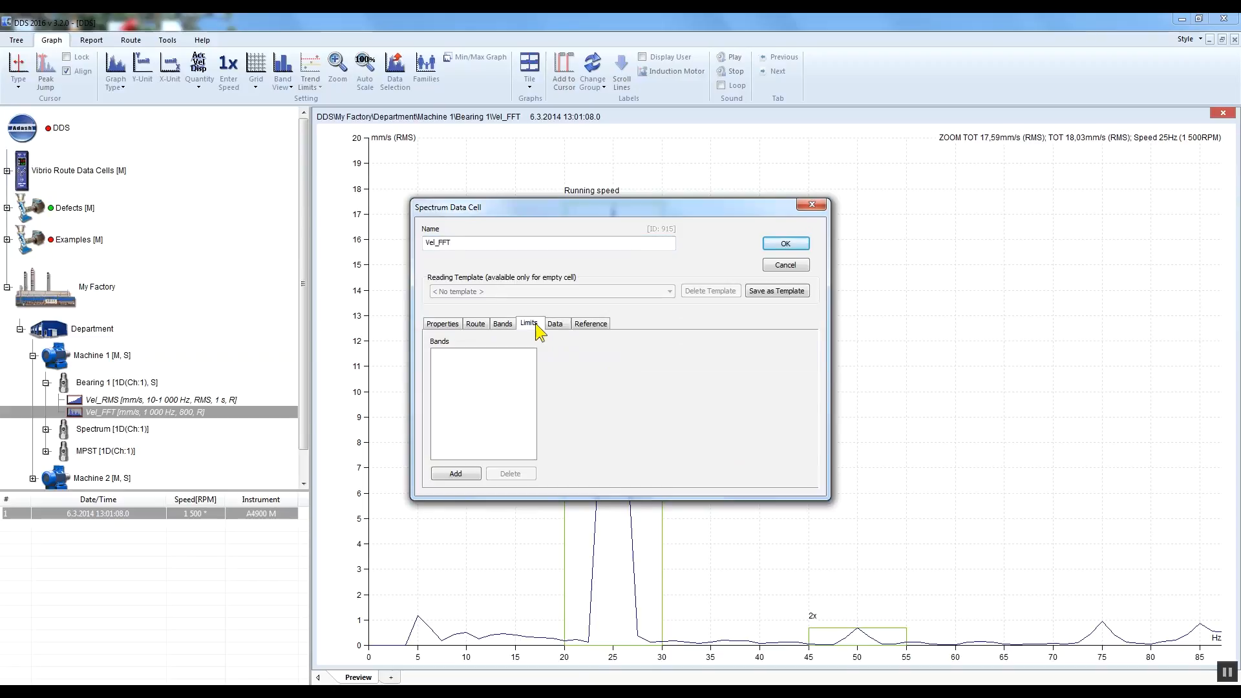
left_click(474, 477)
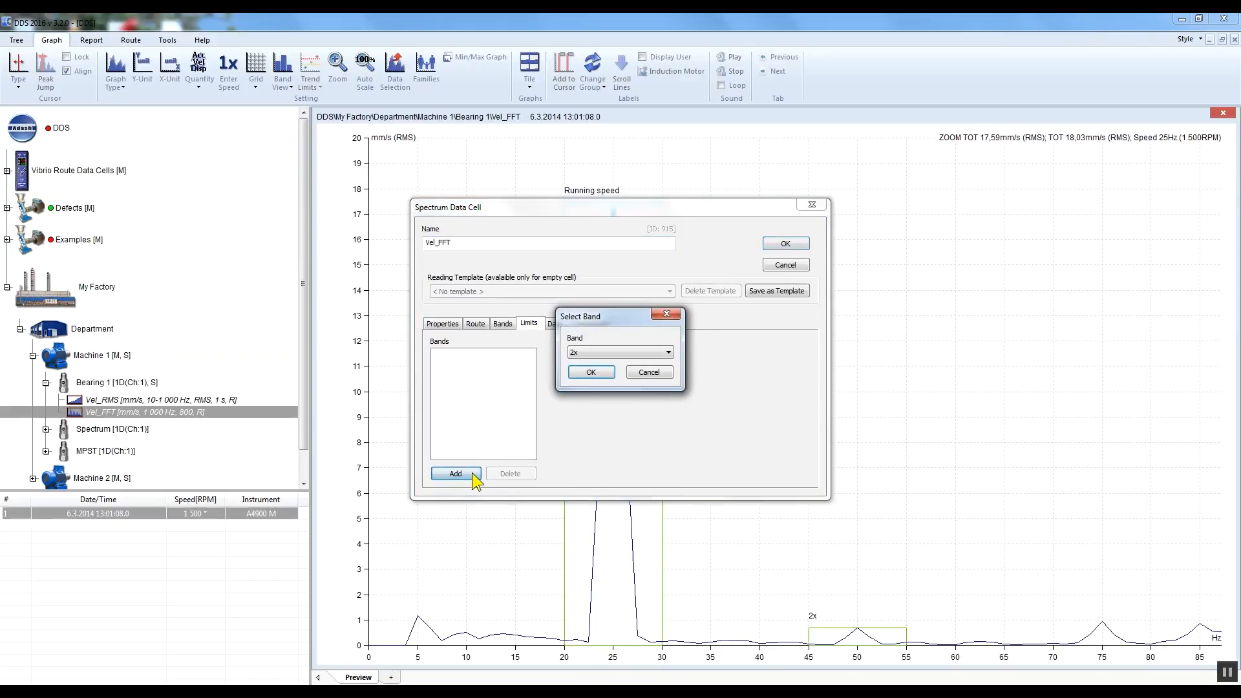
left_click(668, 352)
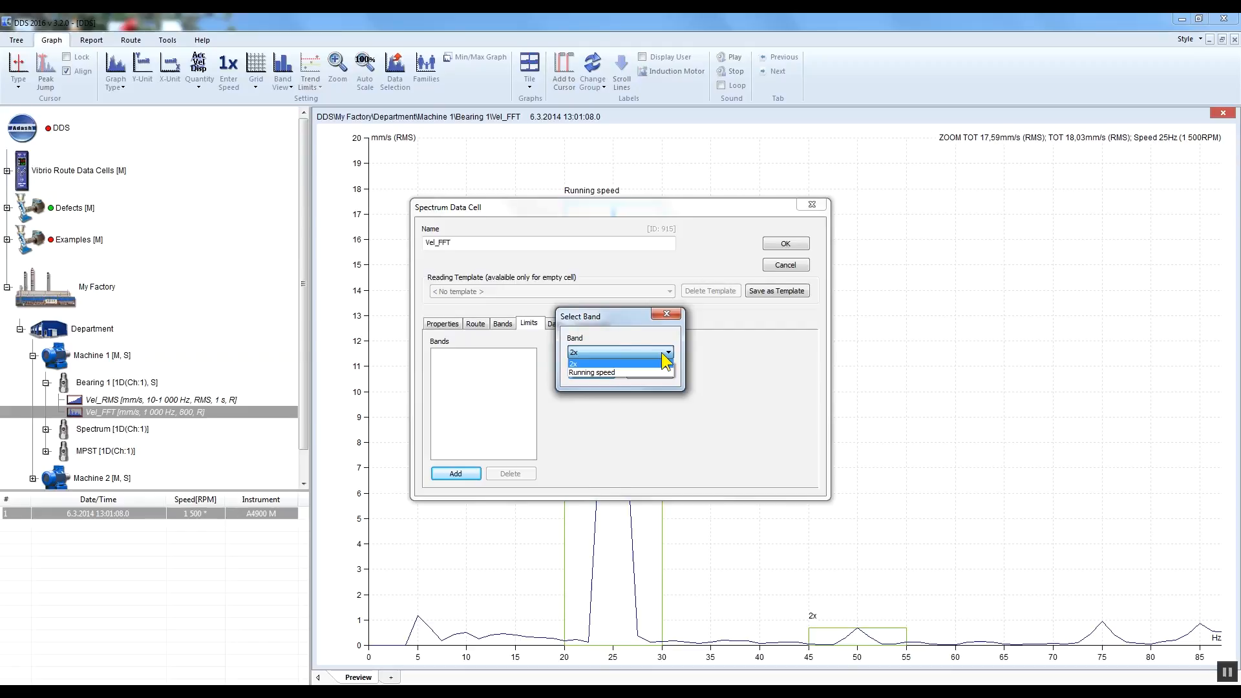
left_click(653, 372)
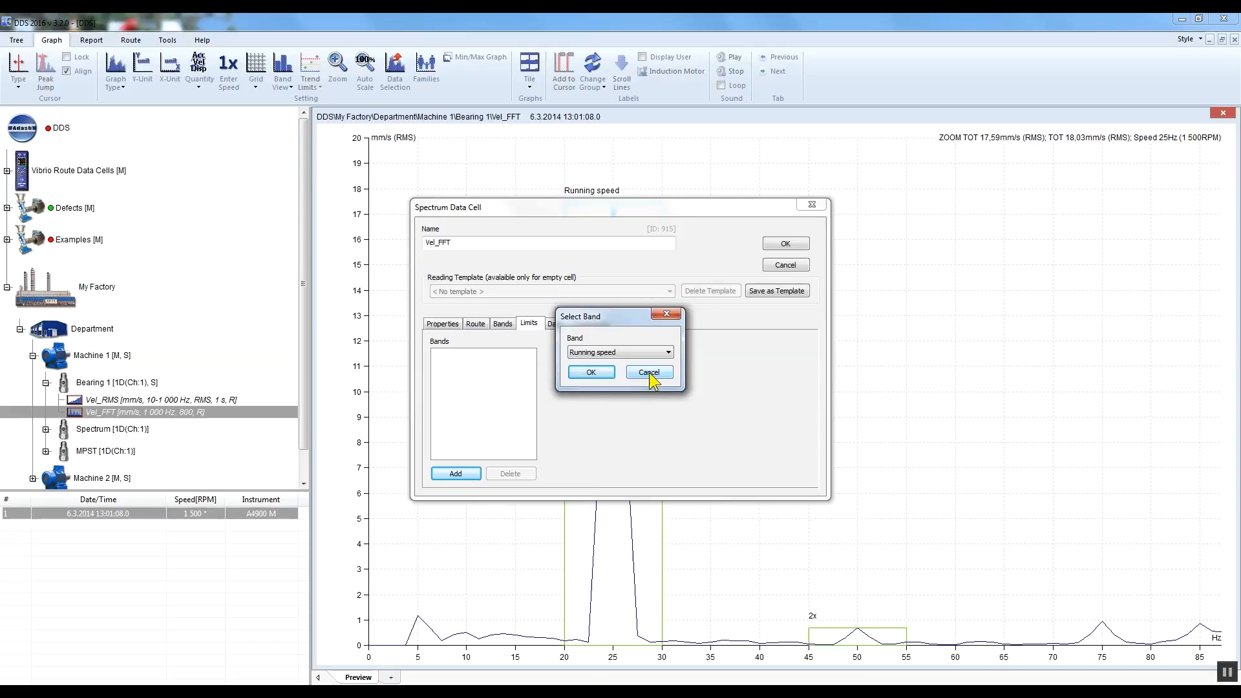
left_click(610, 376)
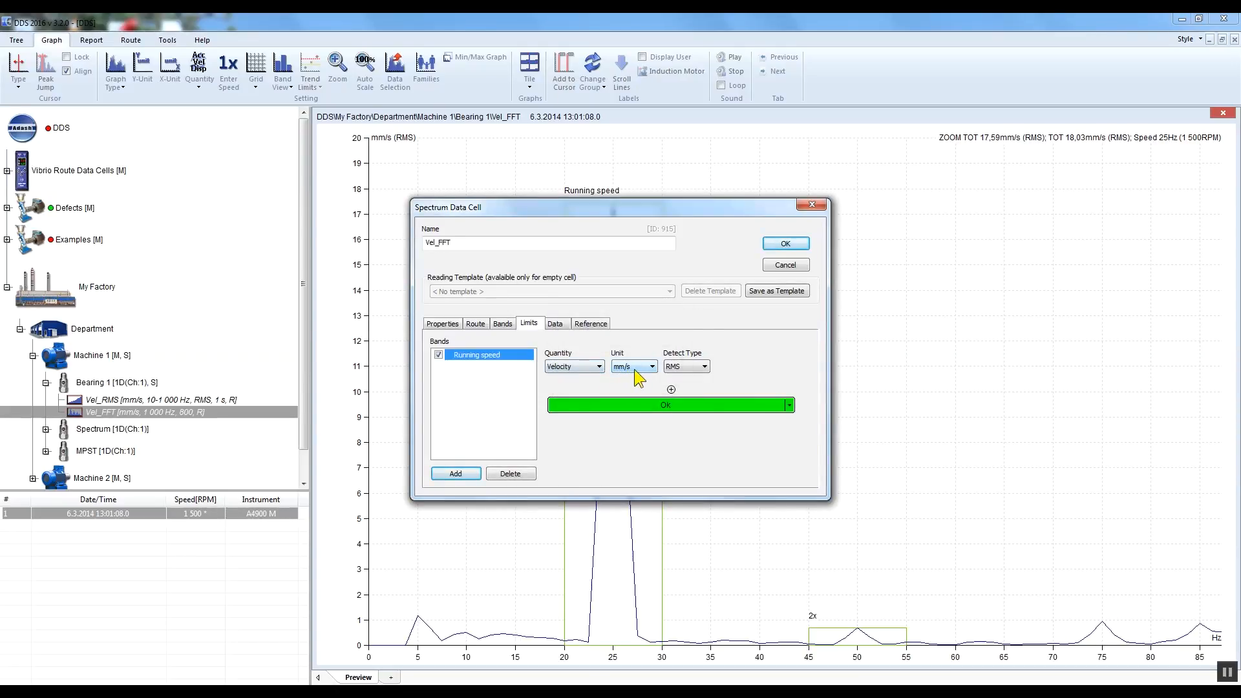
Step: Check the detect type and quantity options for the Running speed limits, keeping RMS and Velocity
left_click(690, 367)
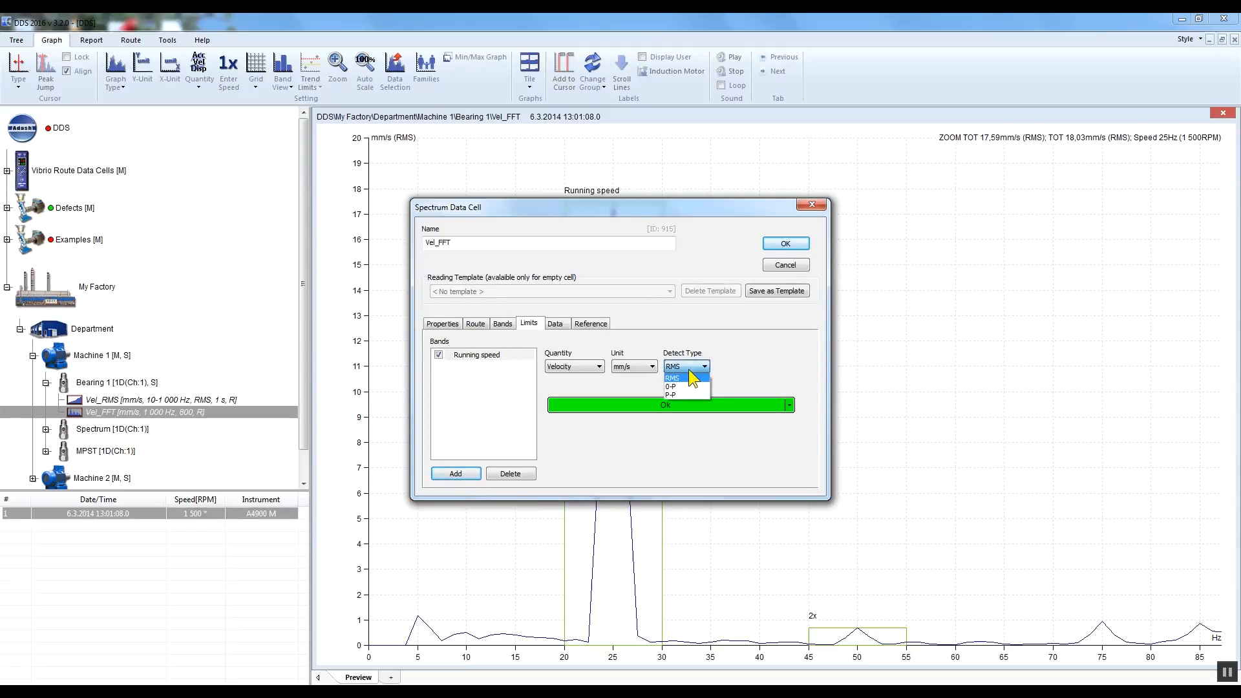
left_click(691, 378)
left_click(590, 368)
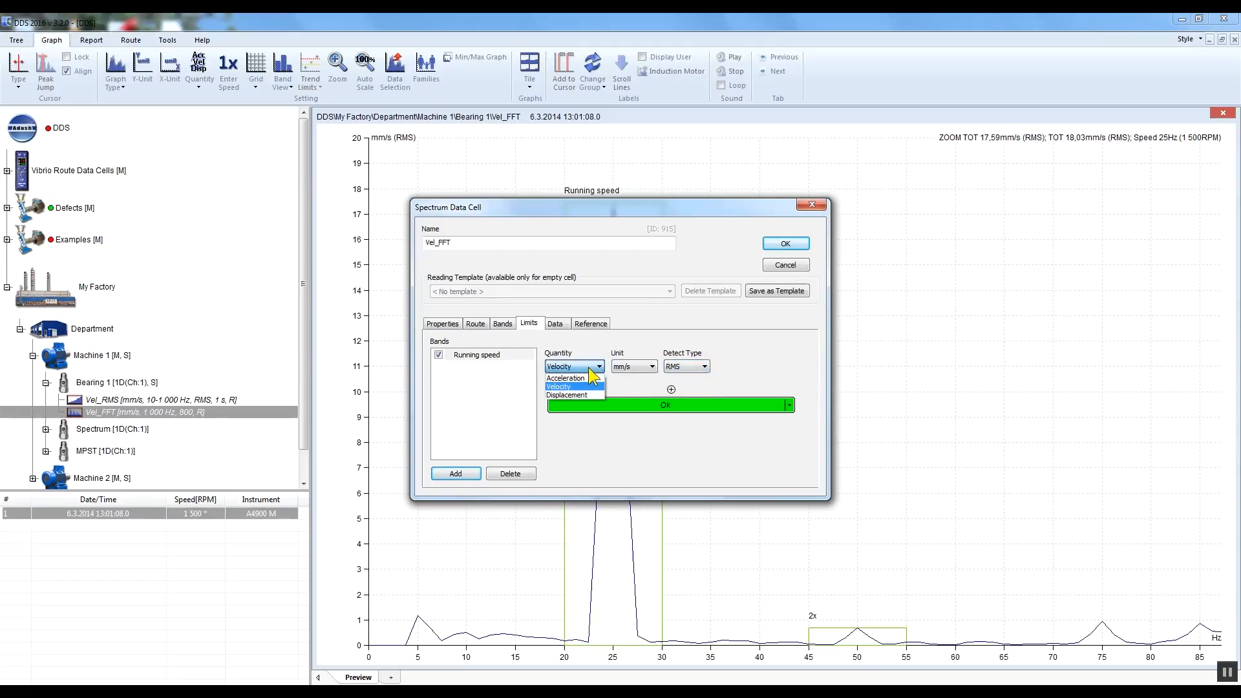
left_click(589, 370)
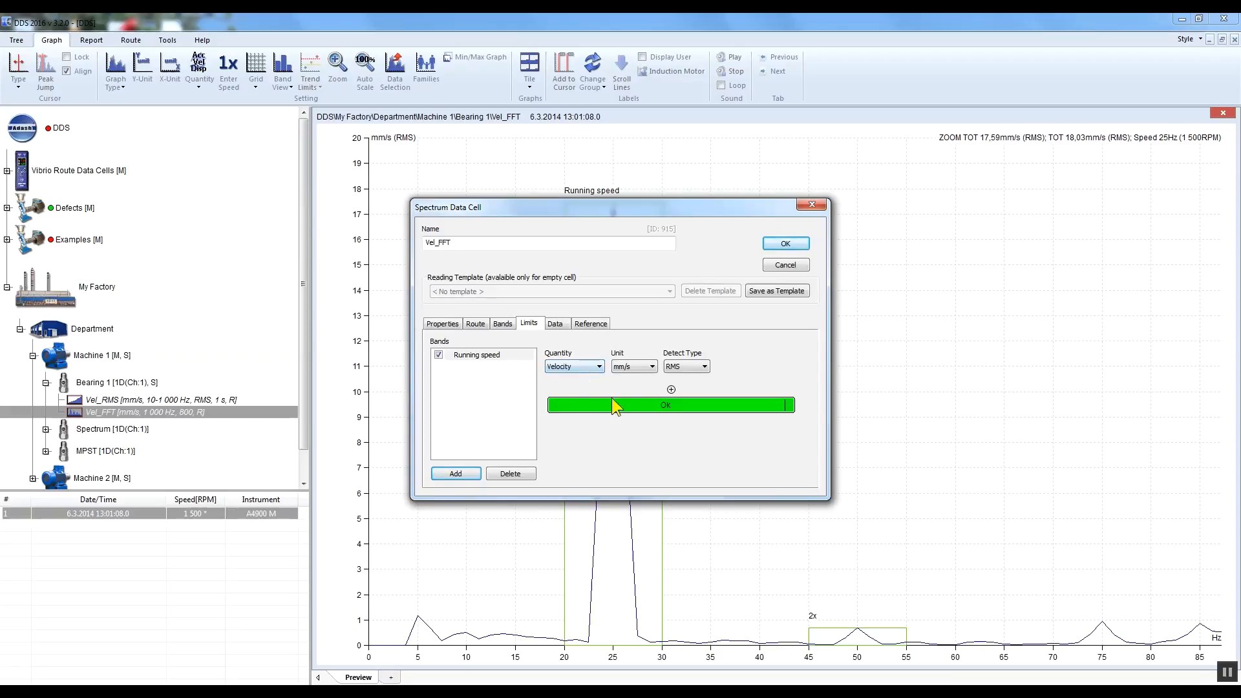
Step: Add limit values of 3, 5 and 7 mm/s to the Running speed band for Warning, Alert and Danger
left_click(672, 389)
type("3")
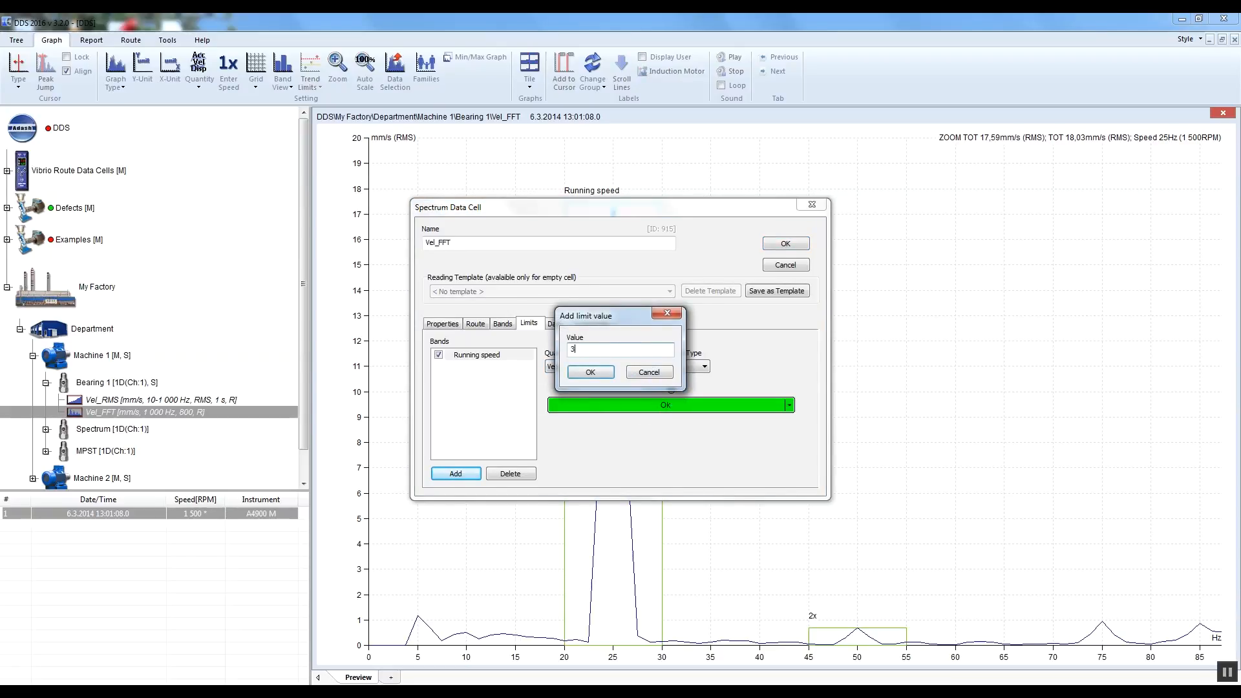
left_click(589, 370)
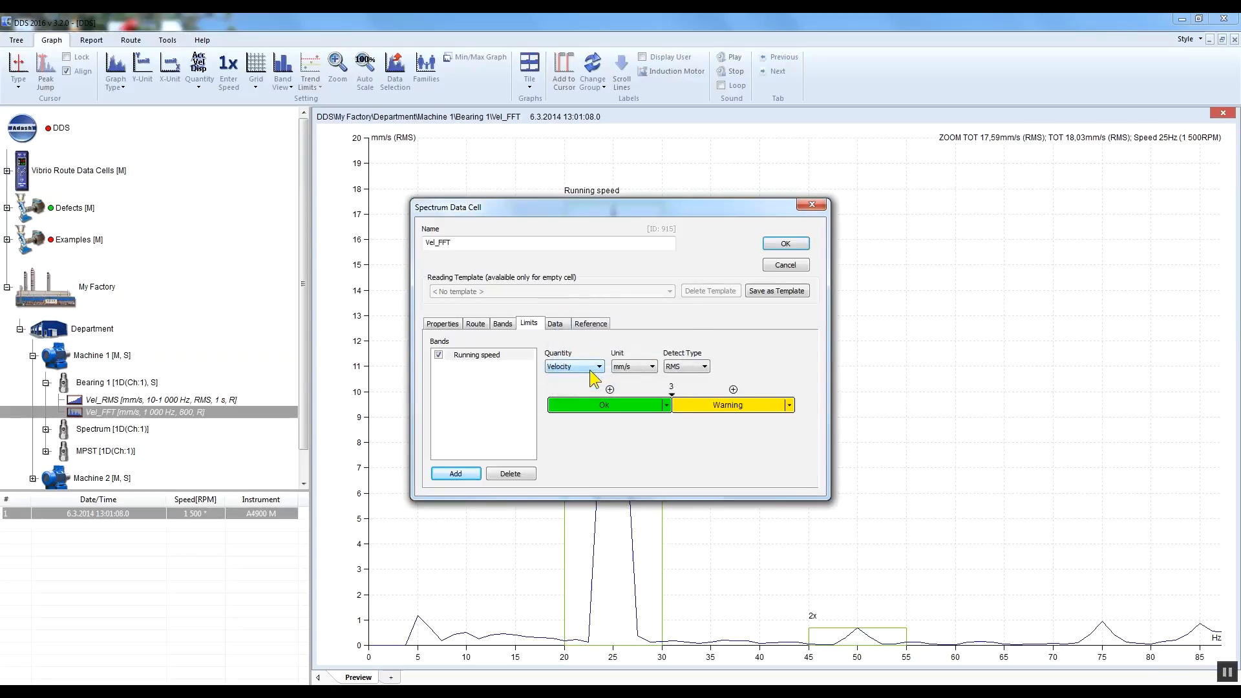
left_click(733, 389)
type("5")
left_click(591, 372)
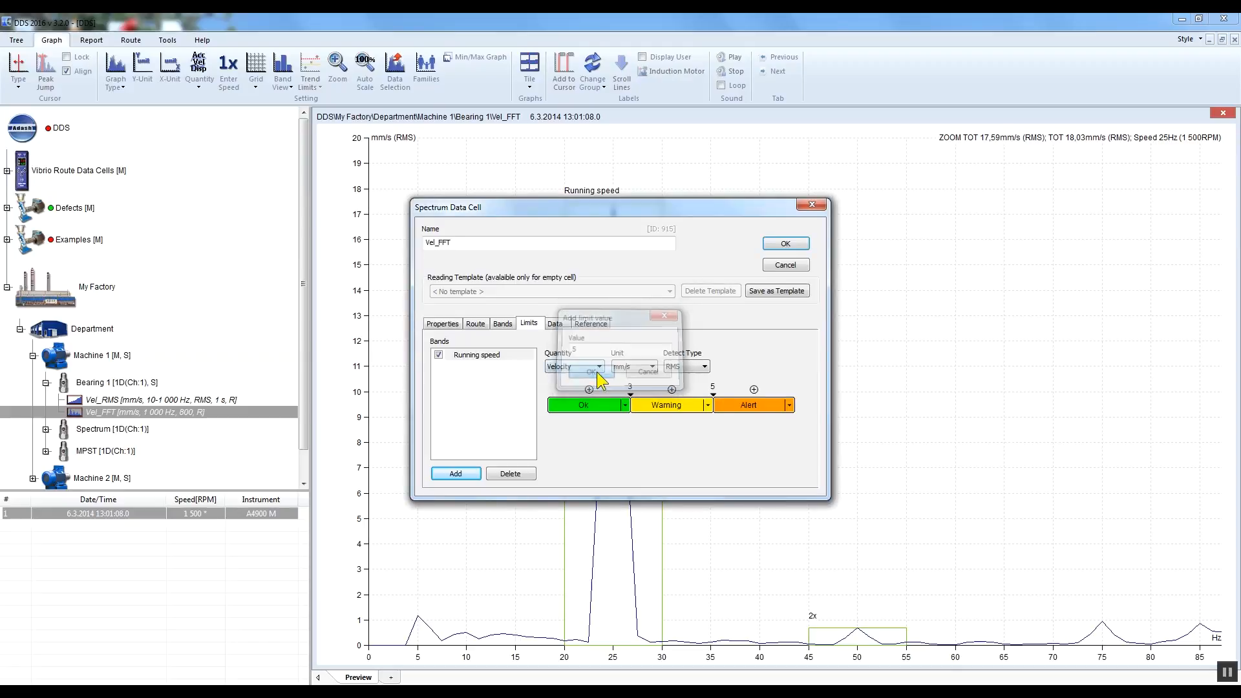
left_click(754, 389)
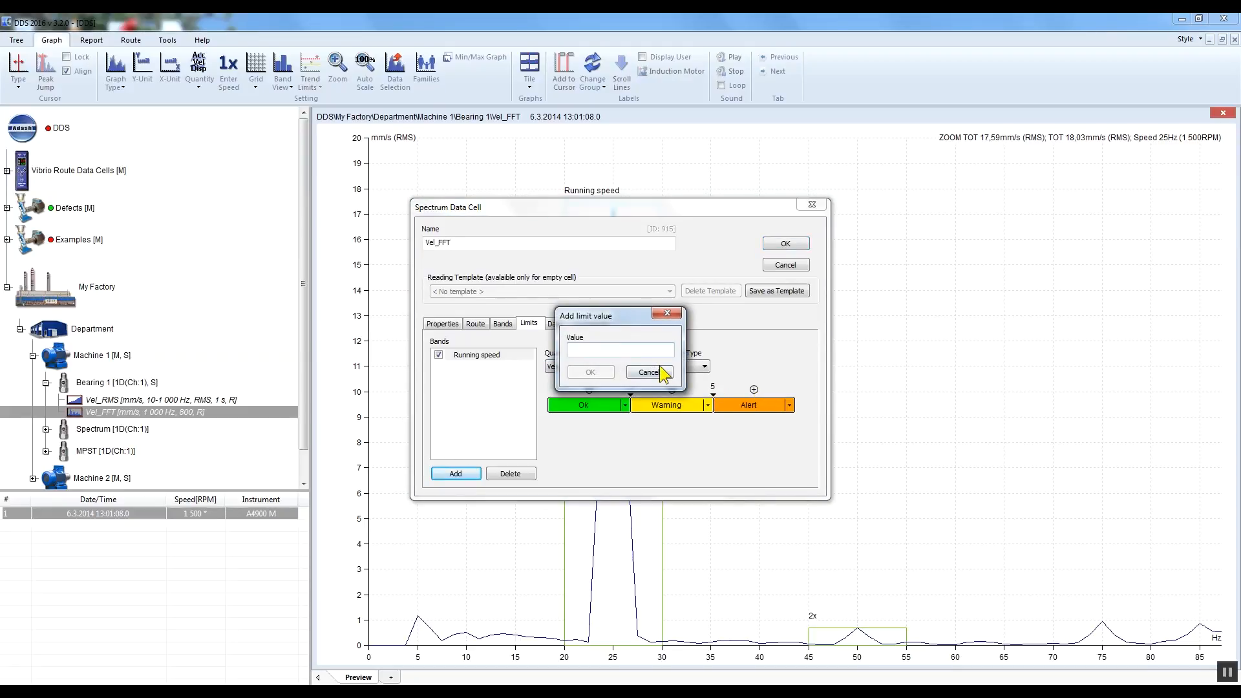
type("7")
left_click(606, 373)
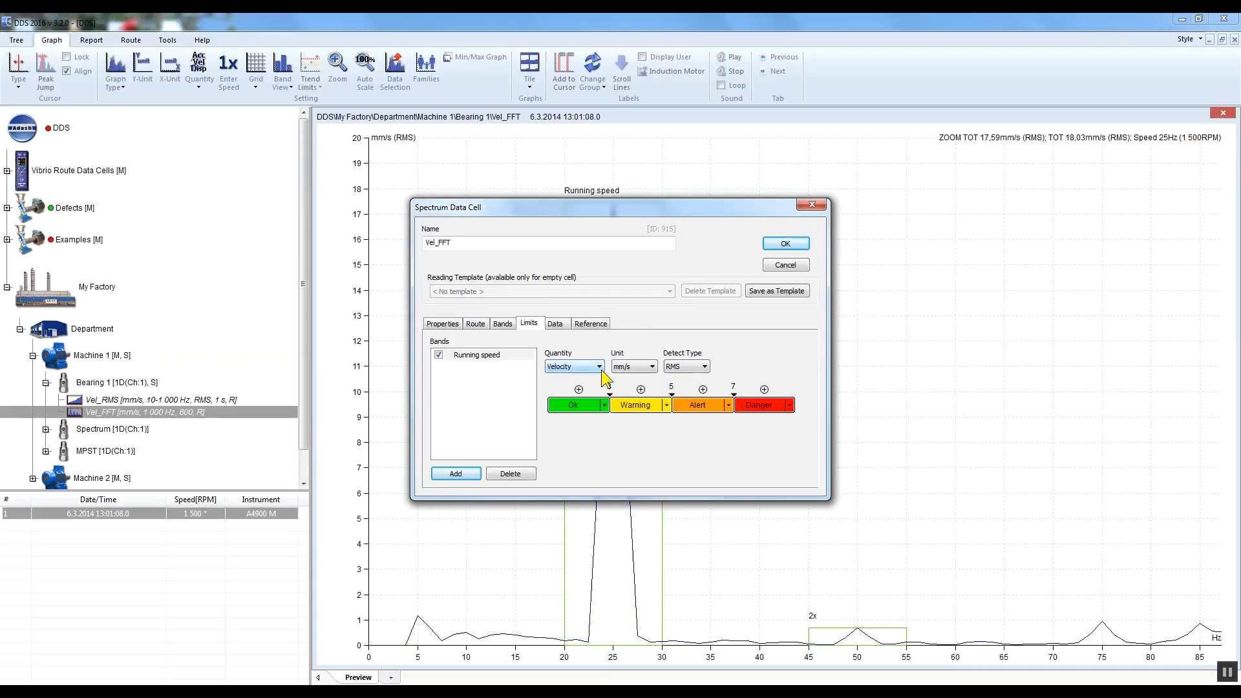
Step: Delete the Danger limit of the Running speed band and add it again with value 7
right_click(734, 387)
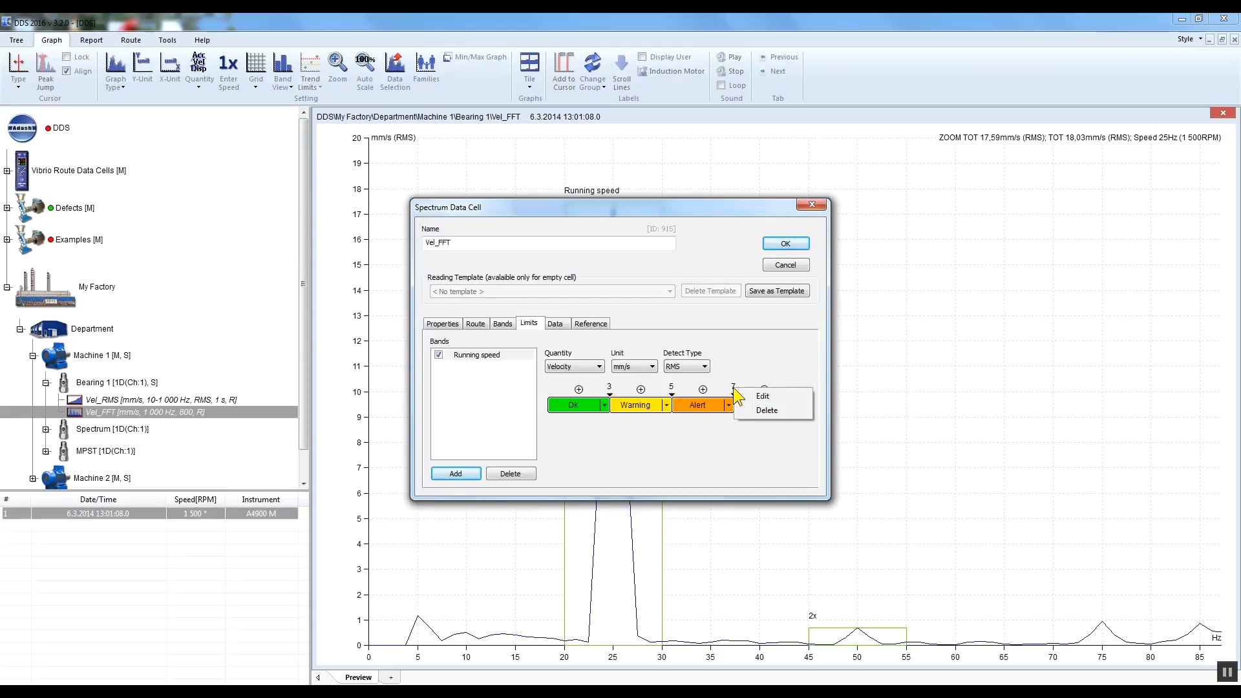
left_click(767, 411)
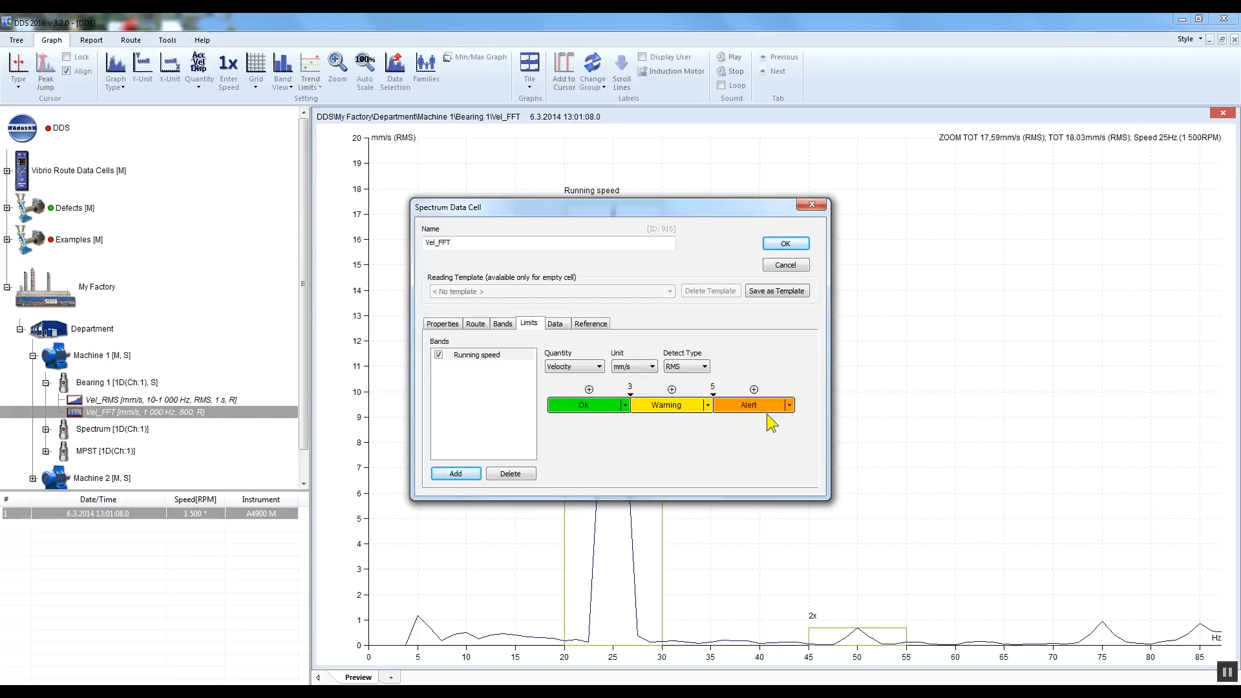
left_click(754, 389)
type("7")
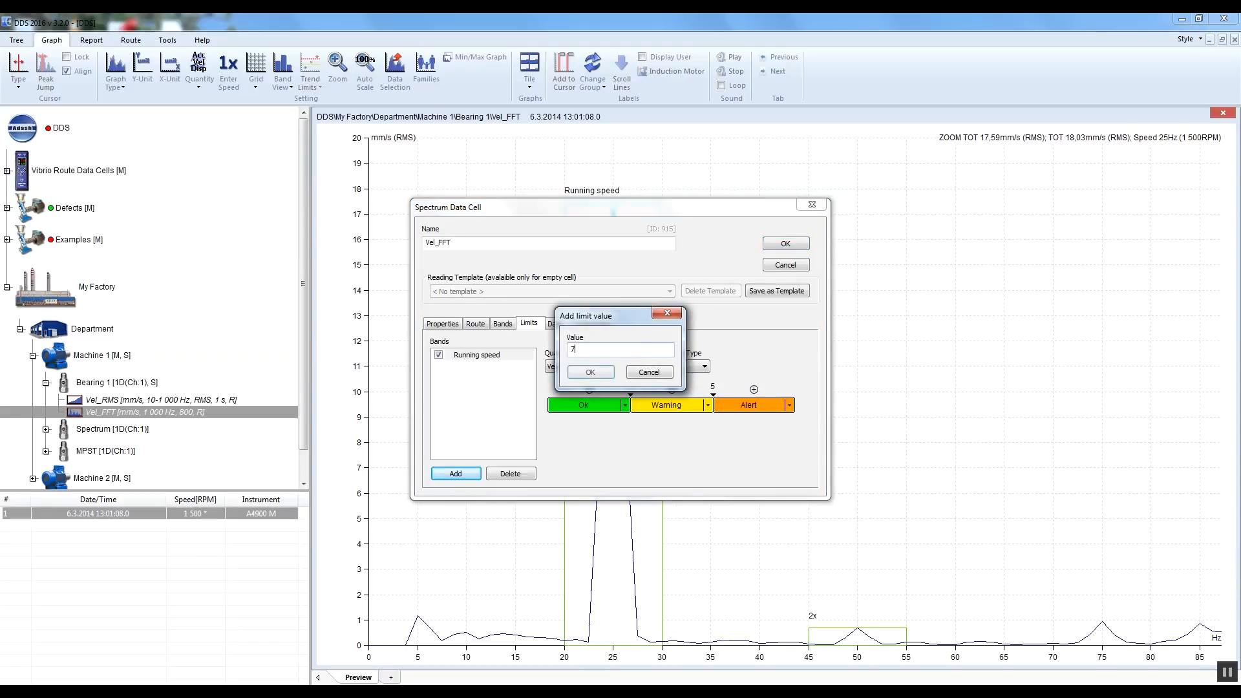
left_click(590, 372)
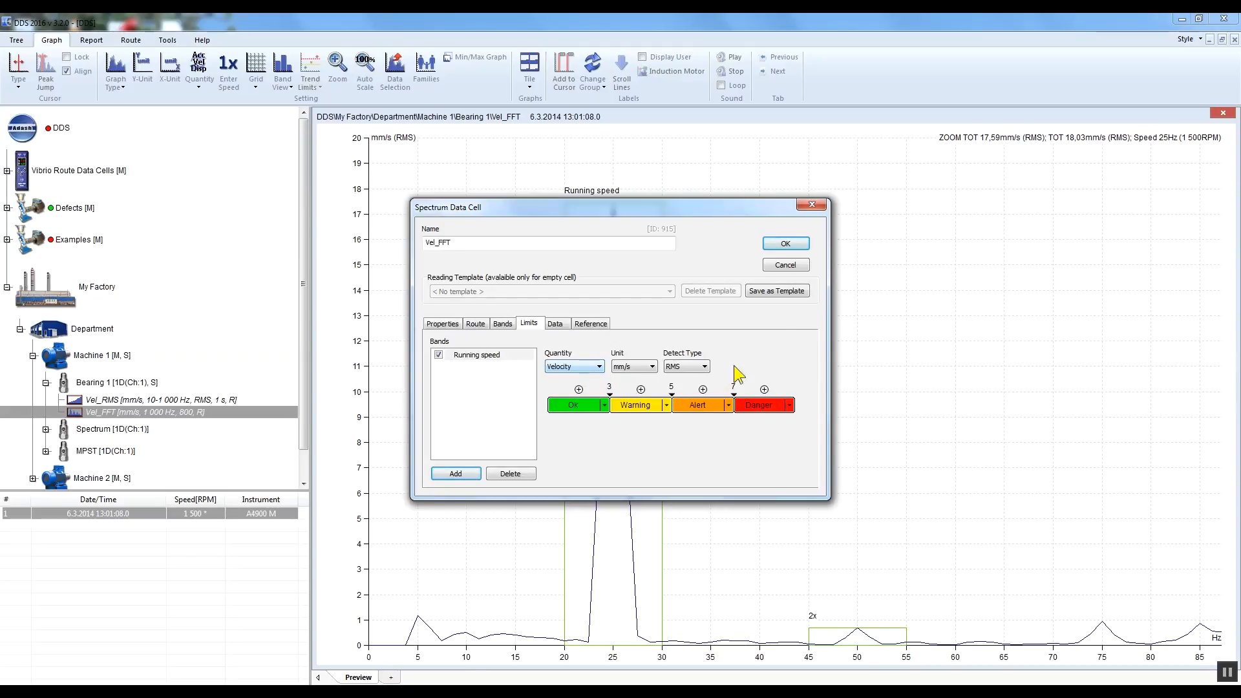
Step: Save the Vel_FFT limits and display the spectrum's bands in the With Limits view
left_click(785, 243)
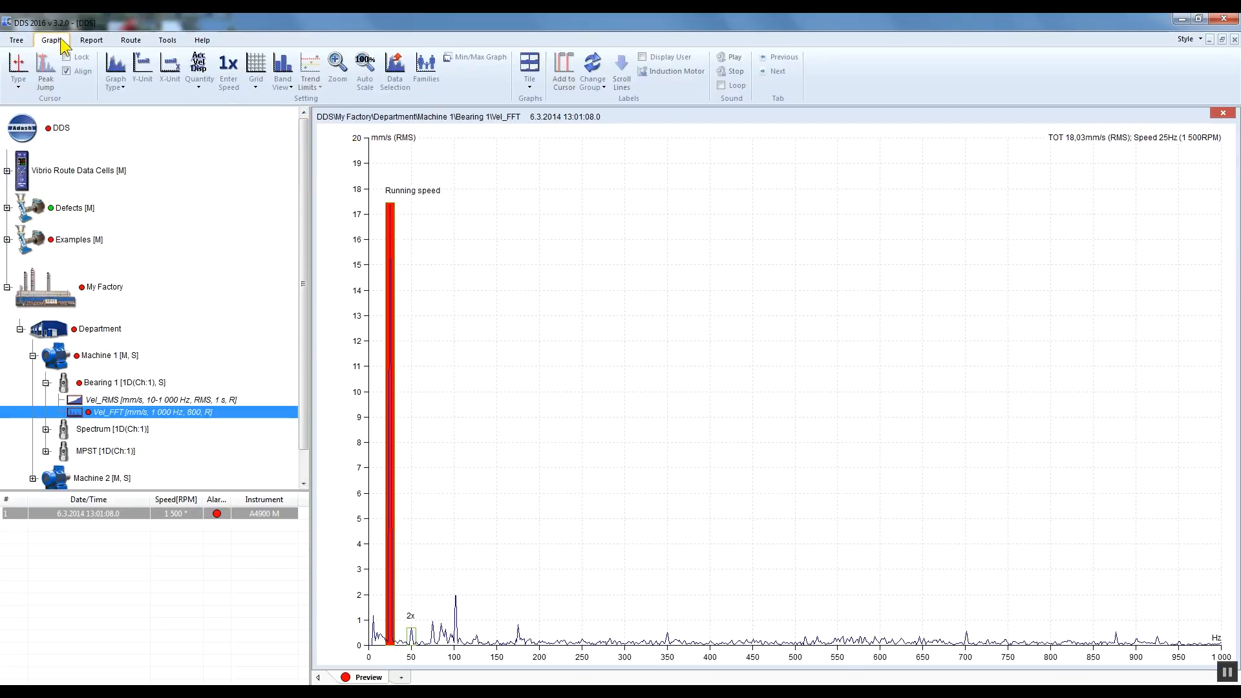
left_click(288, 83)
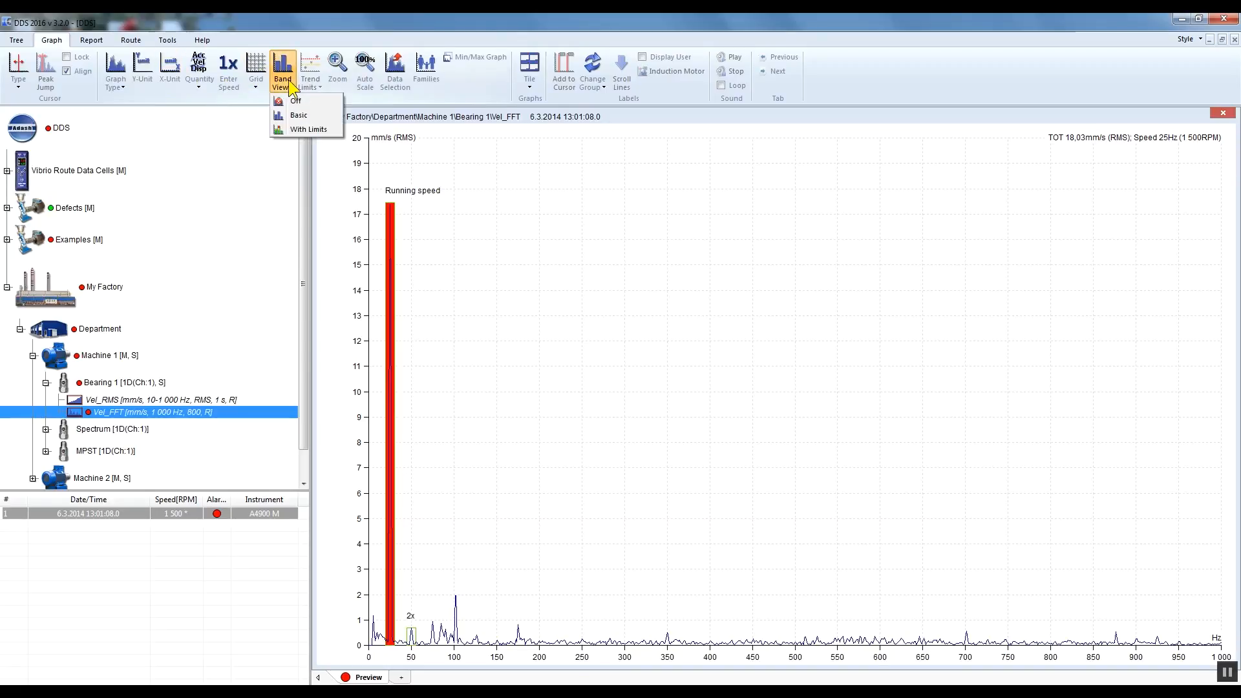
left_click(331, 129)
left_click_drag(478, 654, 362, 666)
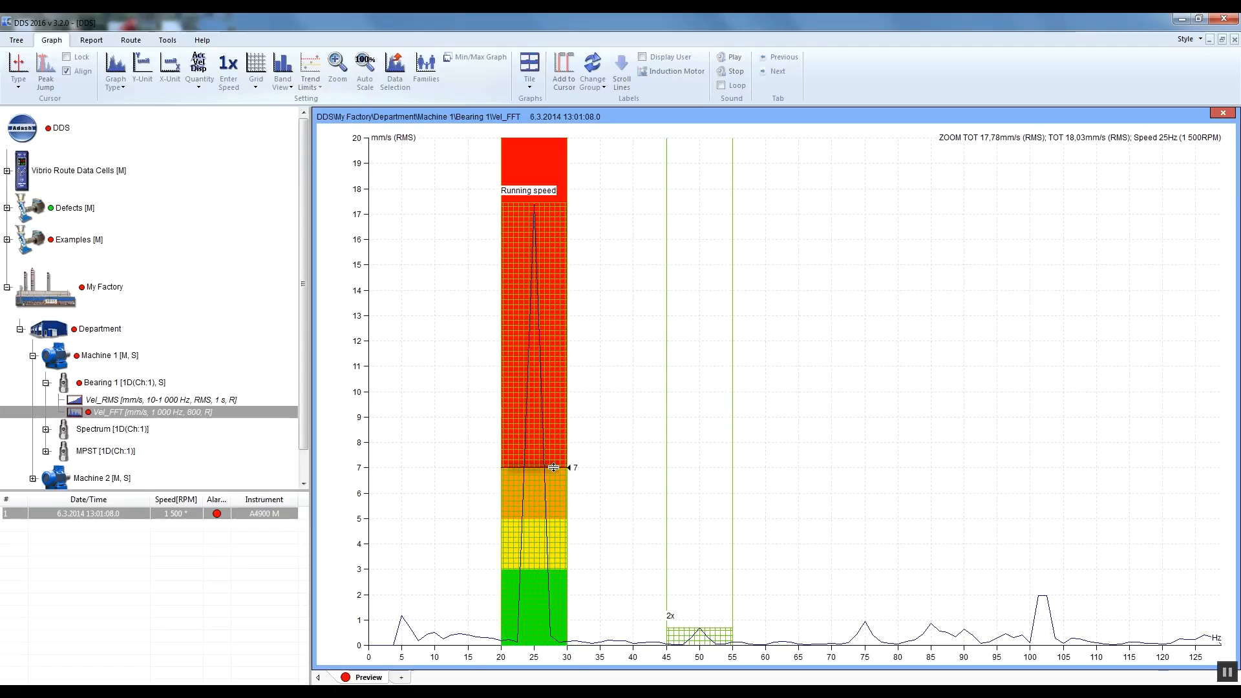
mouse_move(553, 467)
left_mouse_down()
mouse_move(547, 412)
mouse_move(556, 467)
left_mouse_up()
Step: Turn the spectrum's band view off and switch it back on in Basic mode
left_click(293, 84)
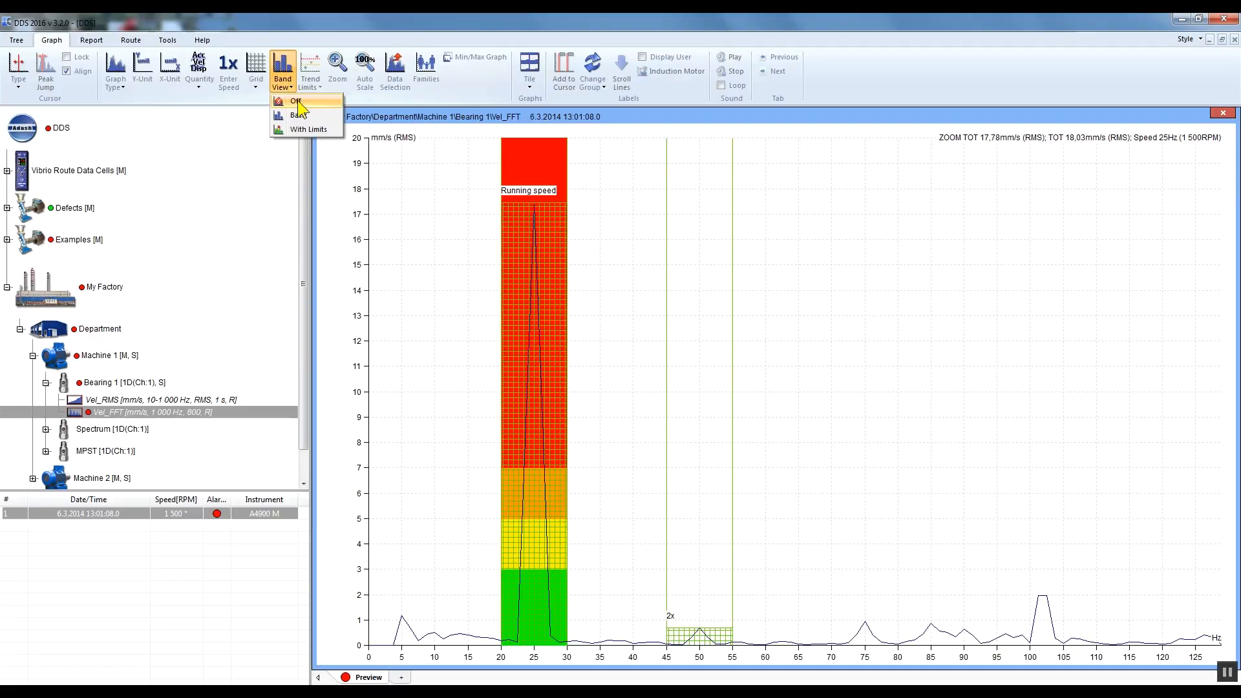
left_click(297, 101)
left_click(289, 84)
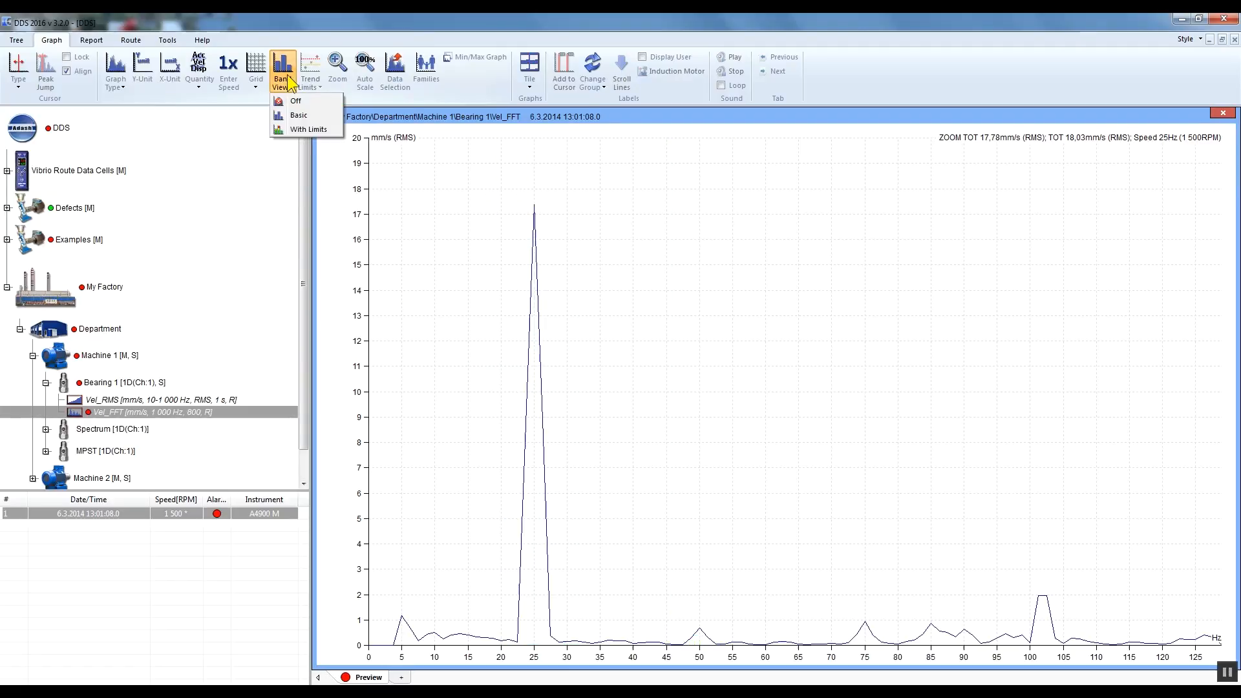
left_click(303, 115)
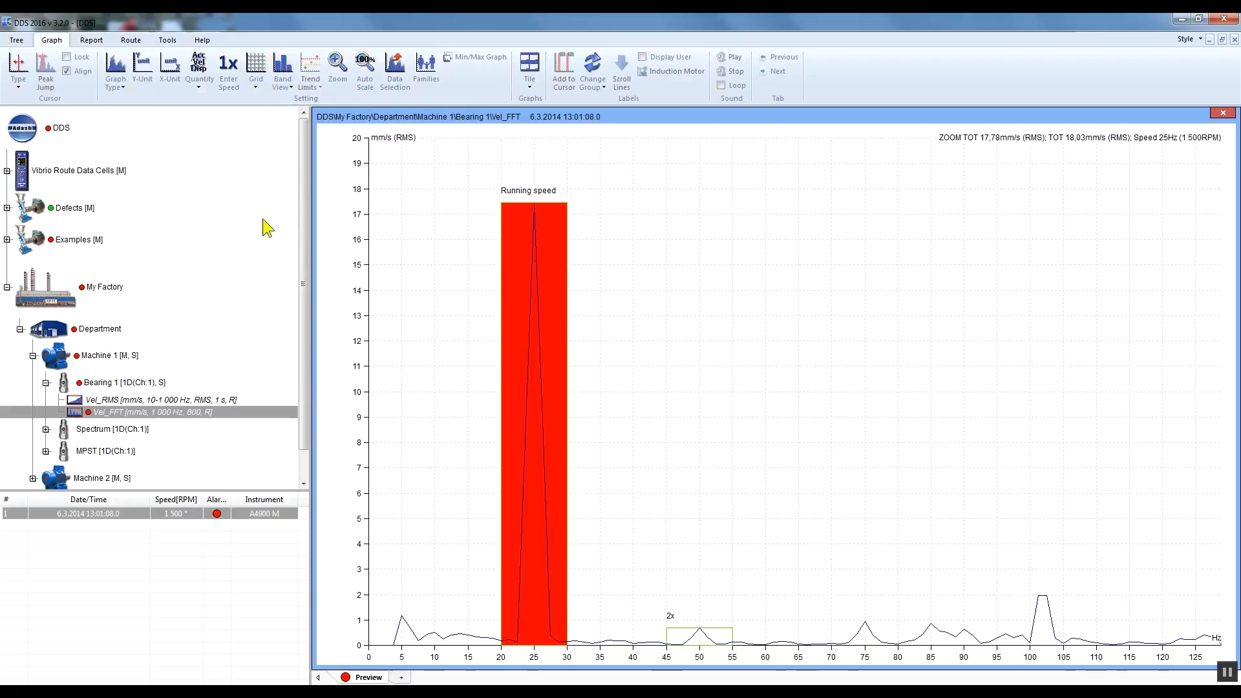
Step: Disable the 2x band in the Vel_FFT data cell's properties and save, leaving Running speed in use
right_click(189, 412)
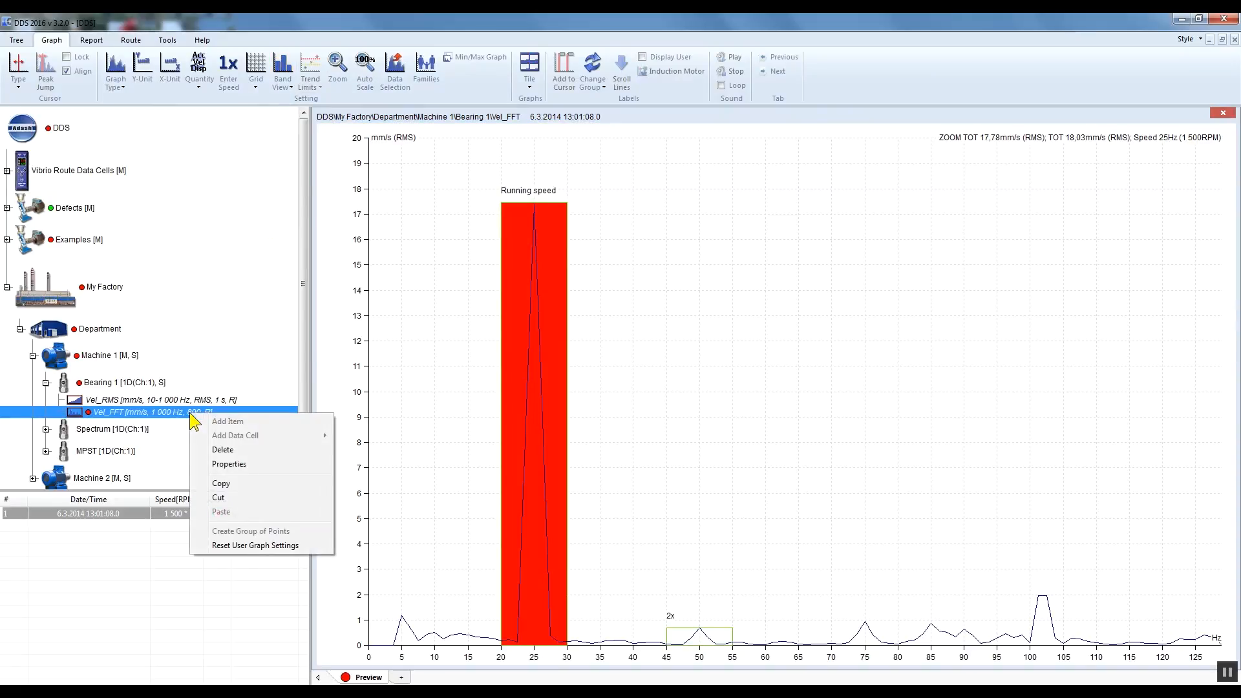
left_click(264, 464)
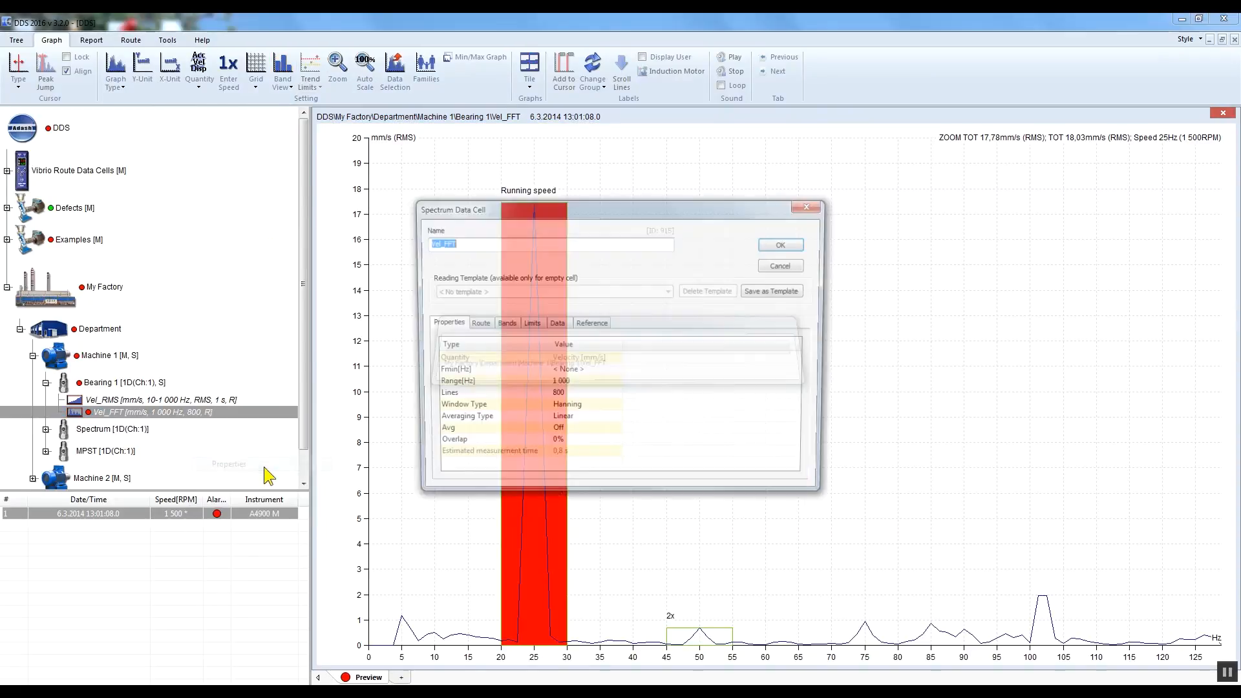
left_click(503, 324)
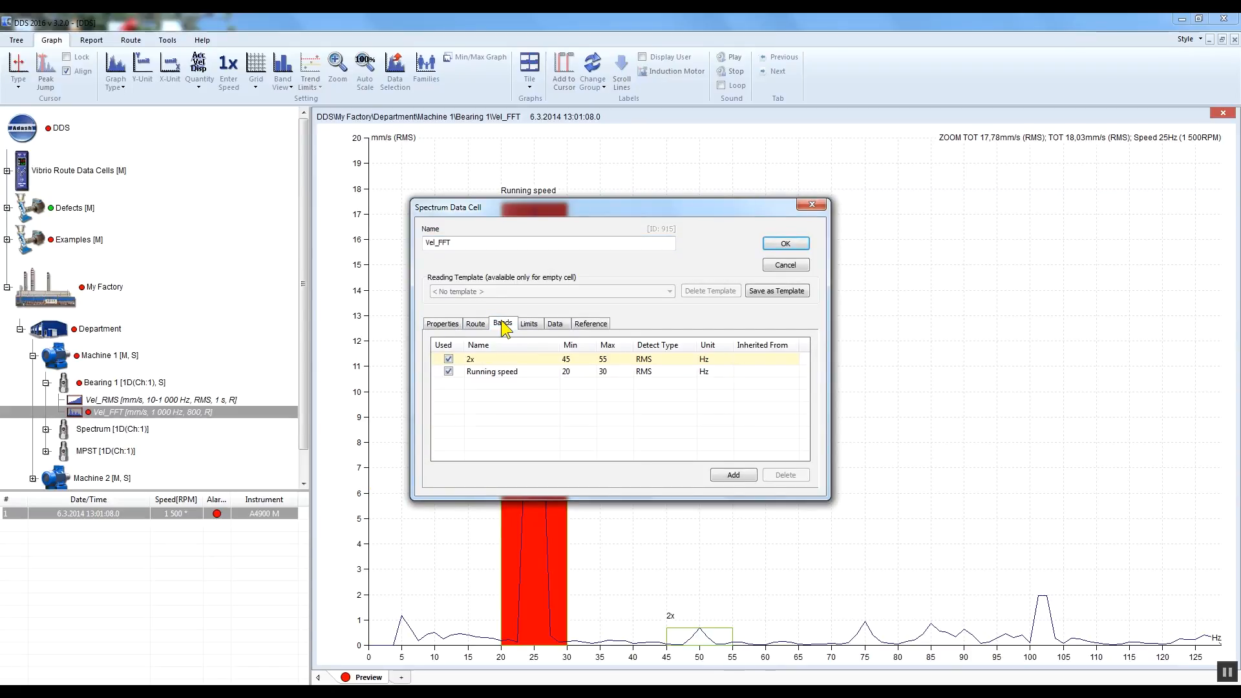
left_click(449, 360)
left_click(784, 245)
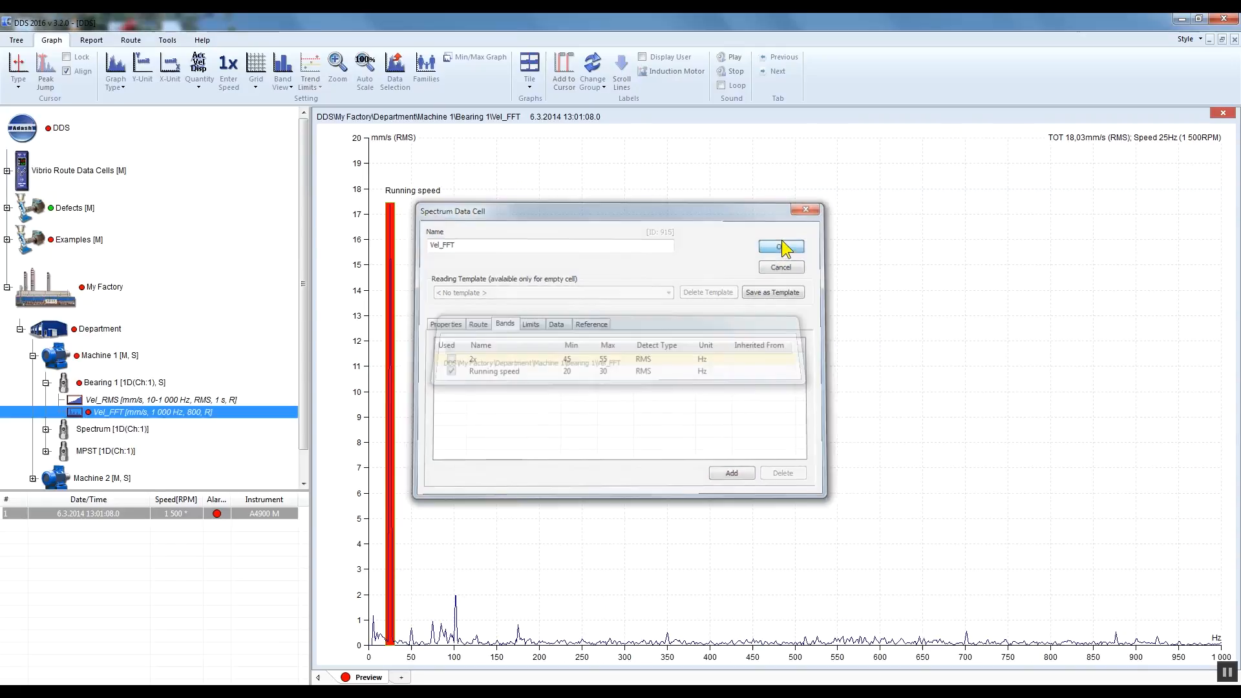
left_click_drag(475, 659, 331, 648)
Step: Open the band definitions in the properties of Machine 1 under Department
left_click(172, 355)
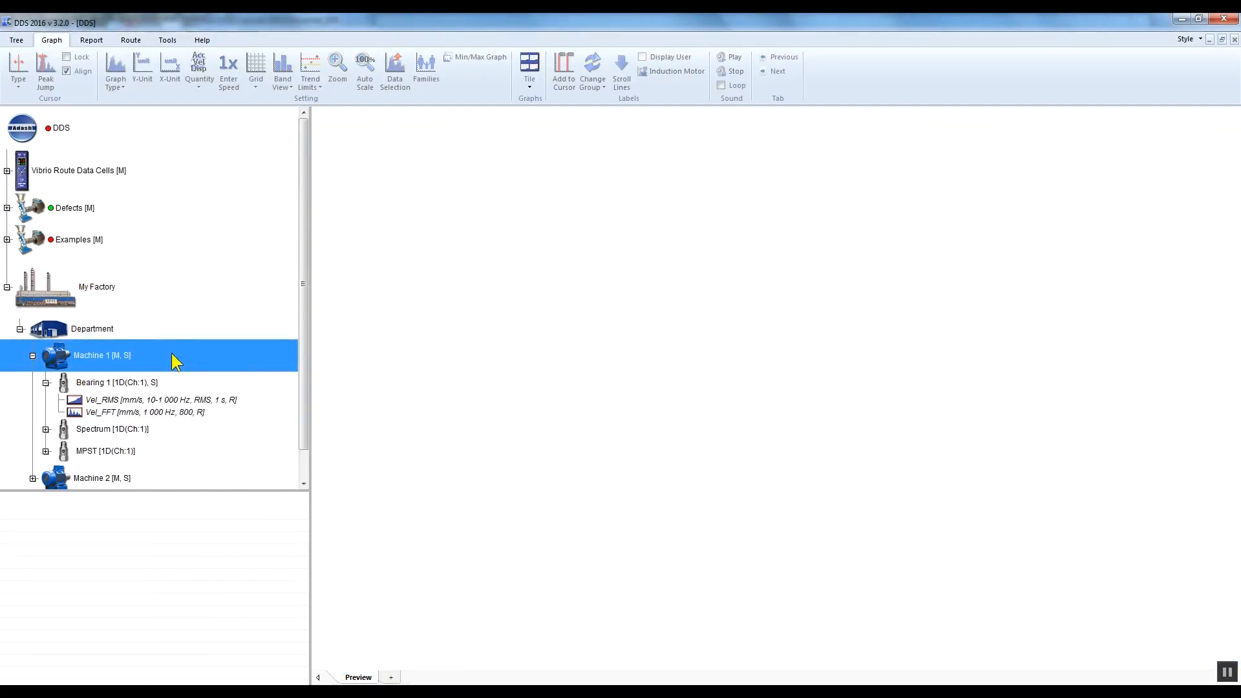
left_click(105, 334)
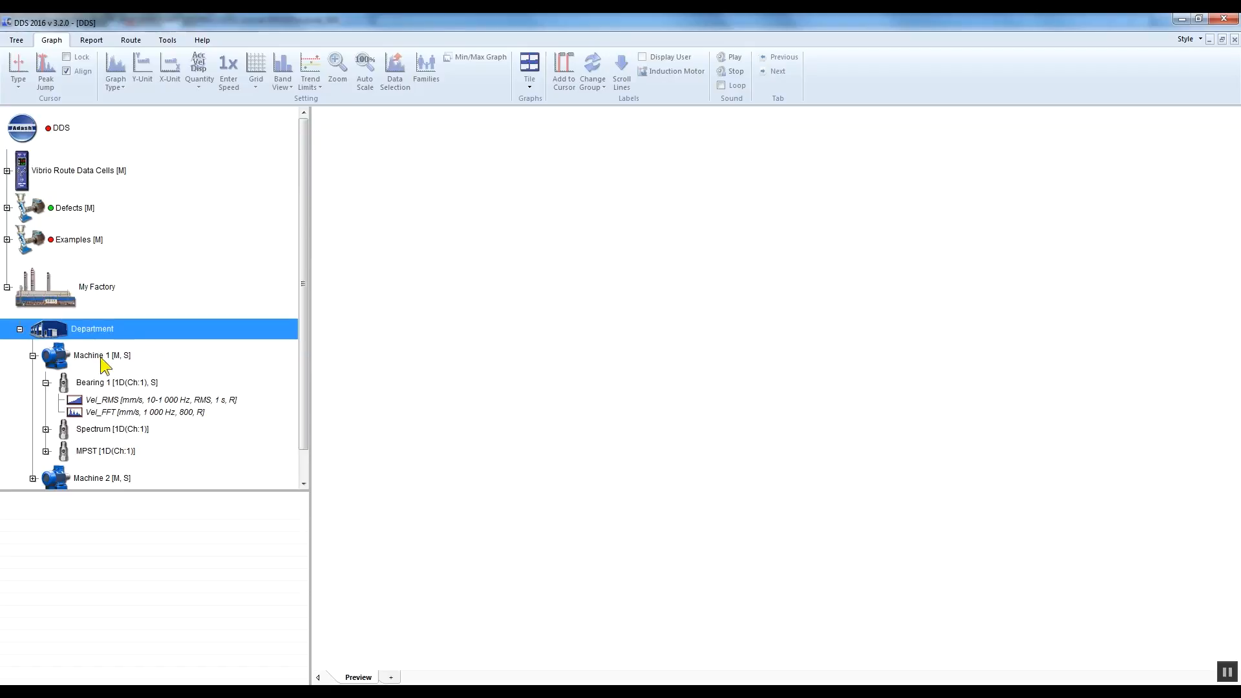
left_click(112, 360)
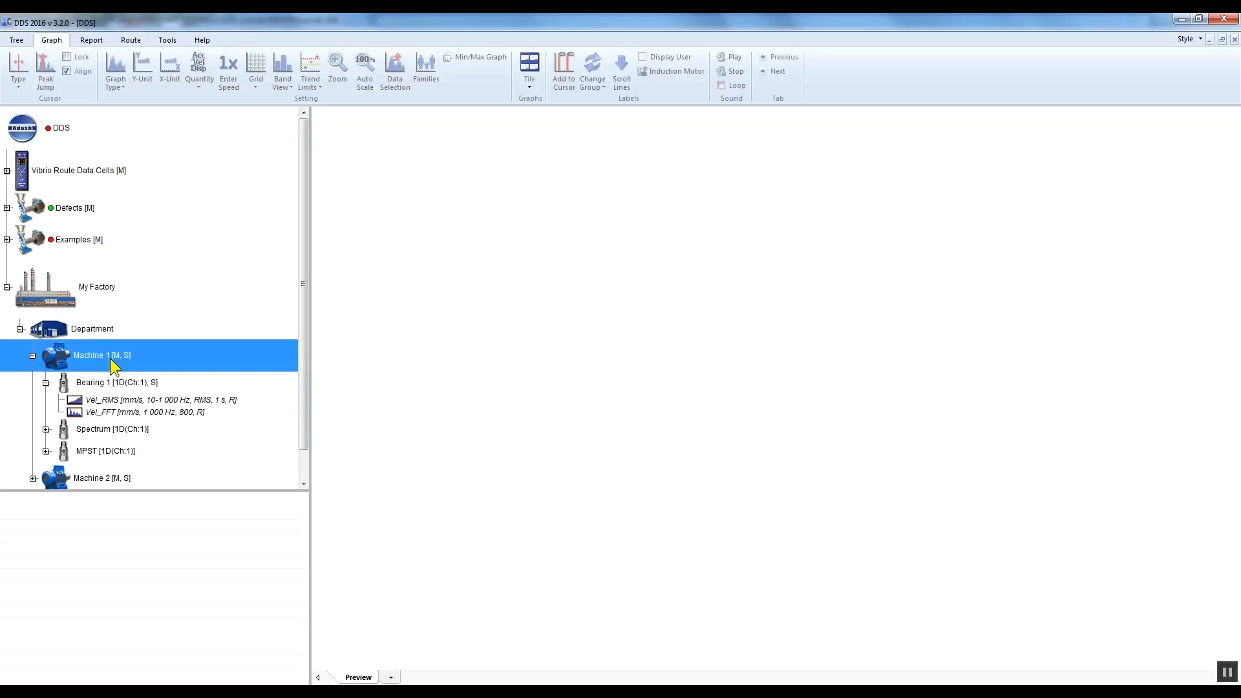
right_click(148, 356)
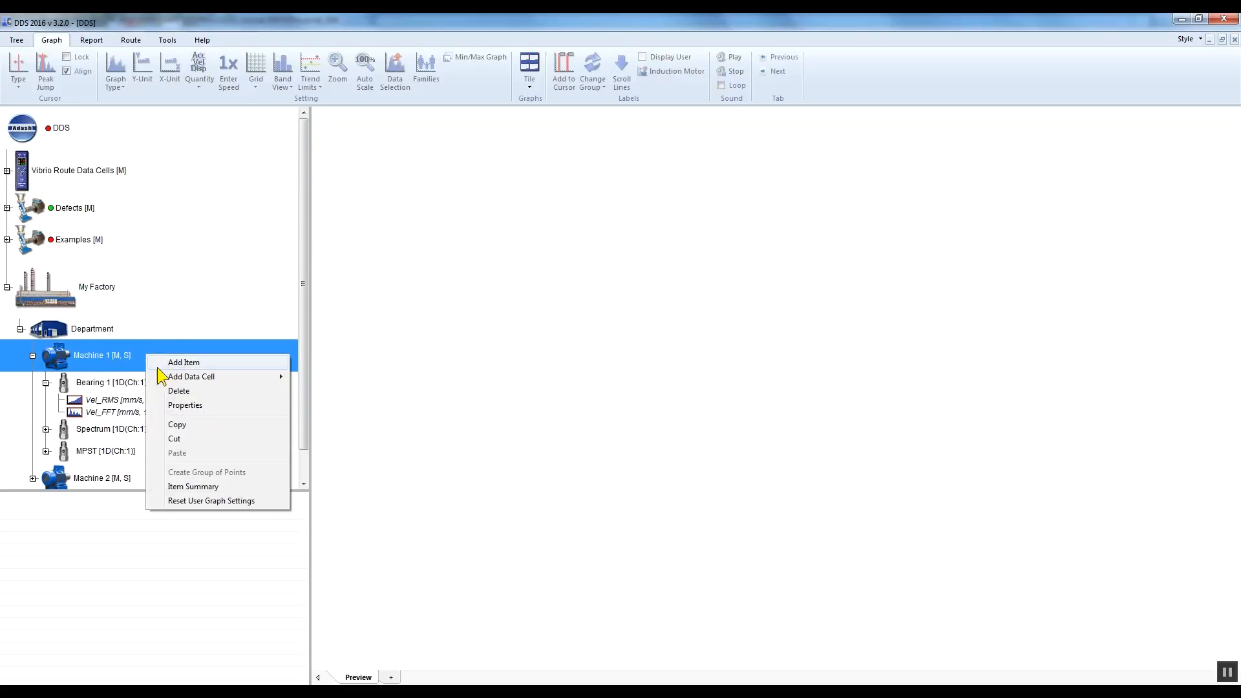
left_click(212, 405)
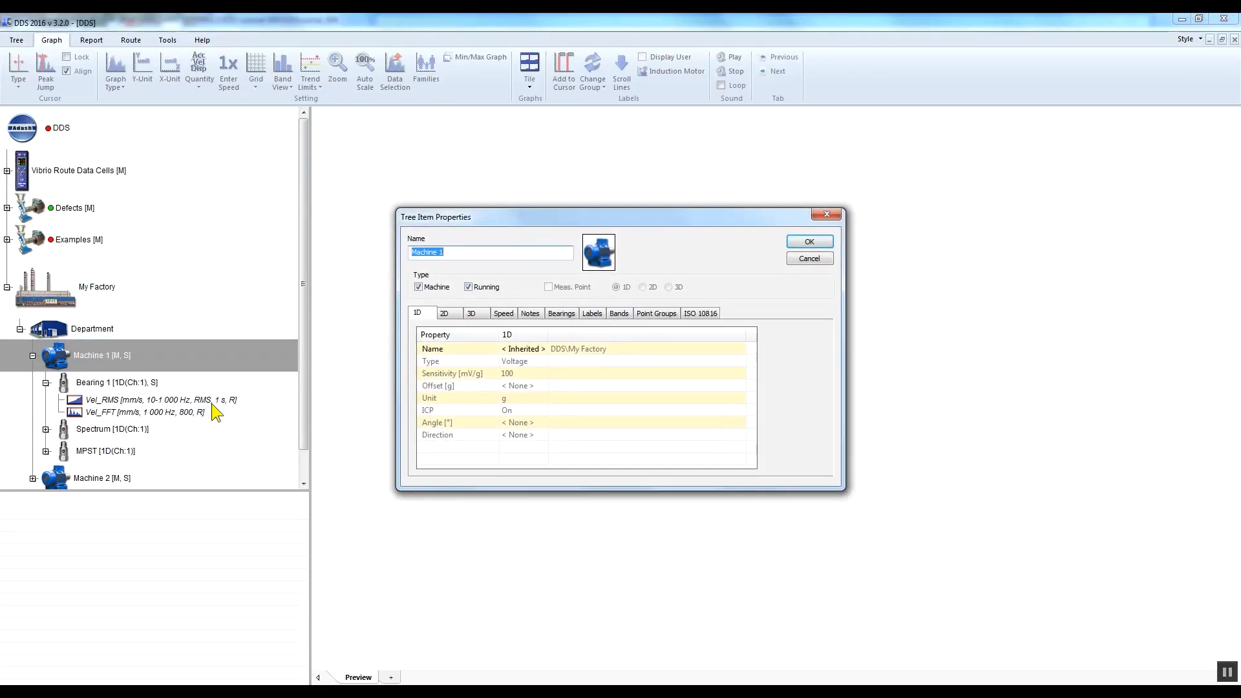
left_click(627, 314)
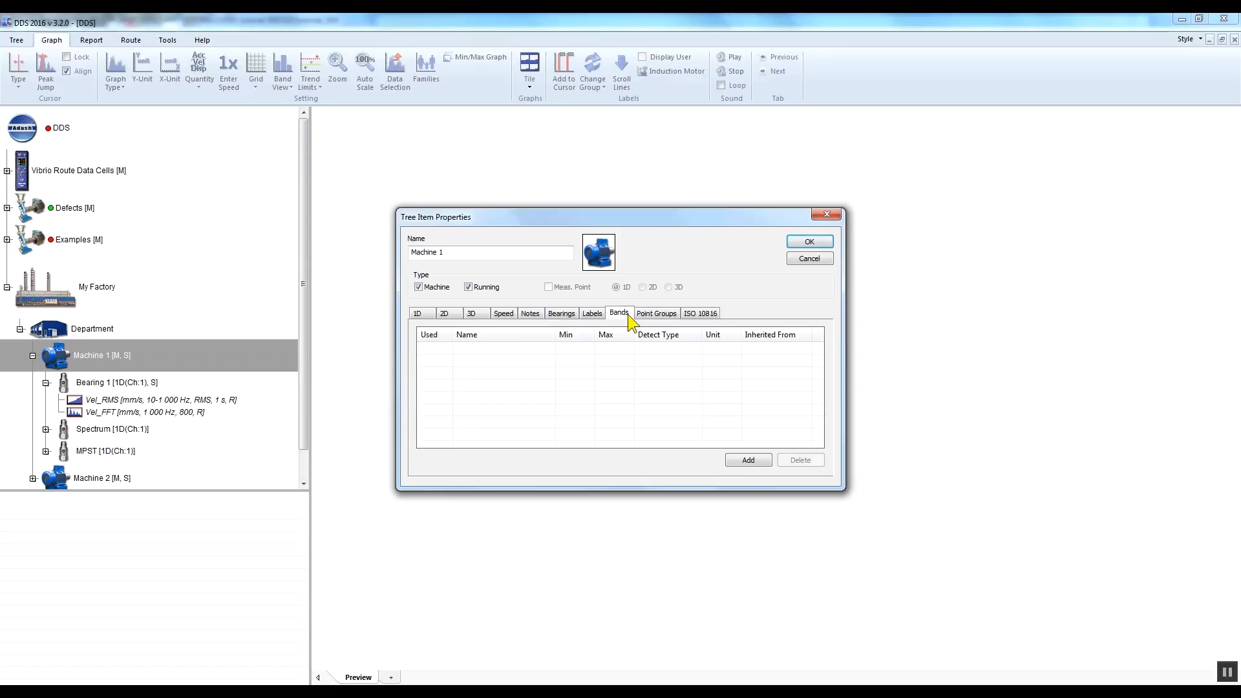
Step: Add a band named Machine speed with minimum 20 and maximum 30 Hz to Machine 1 and save the properties
left_click(766, 459)
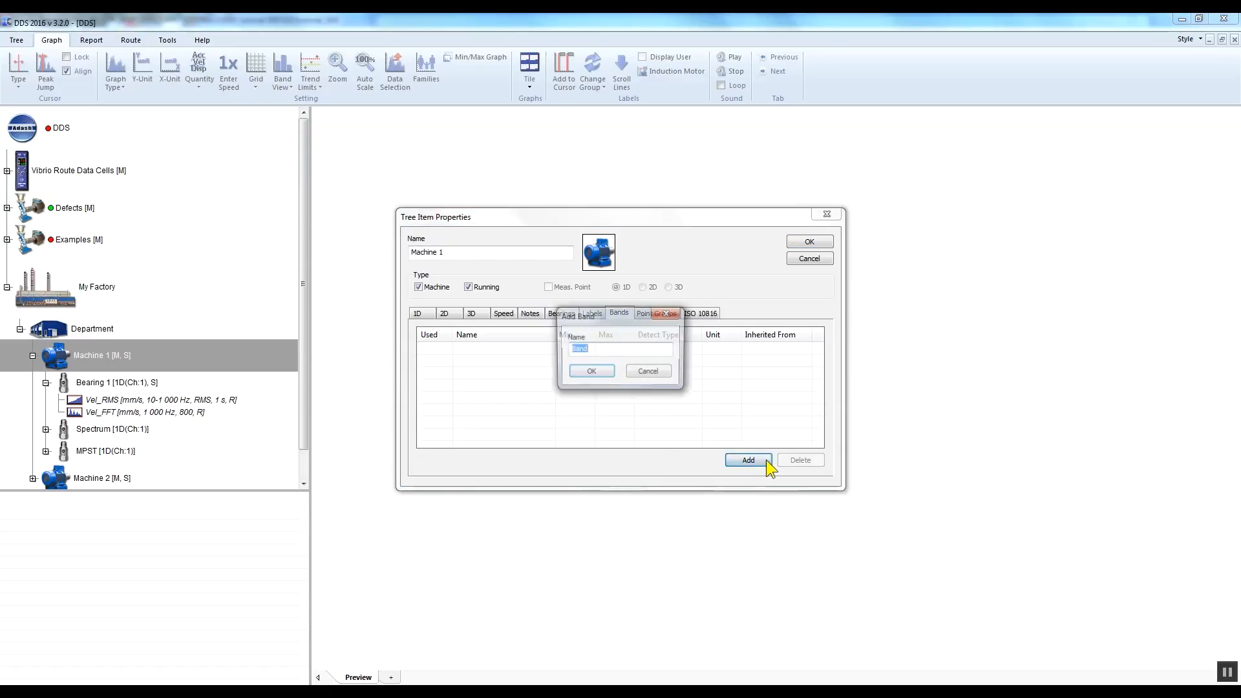
type("Machine spee")
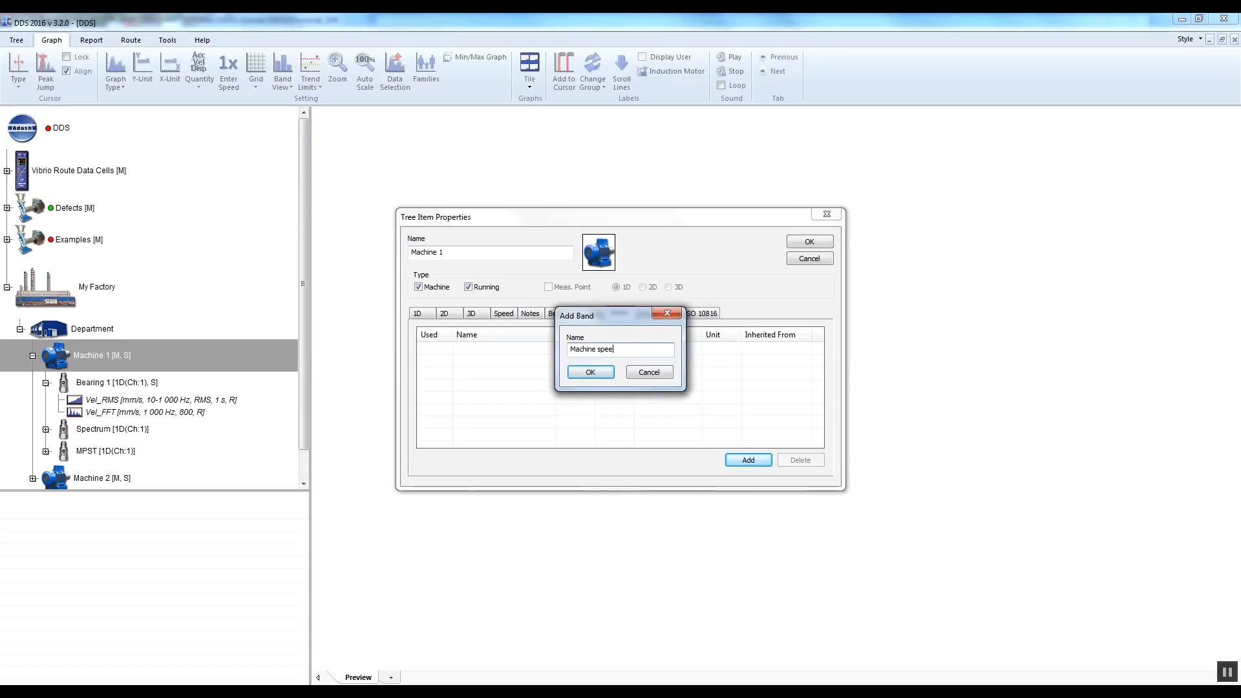
left_click(590, 372)
left_click(562, 349)
type("20")
type("30")
key("Return")
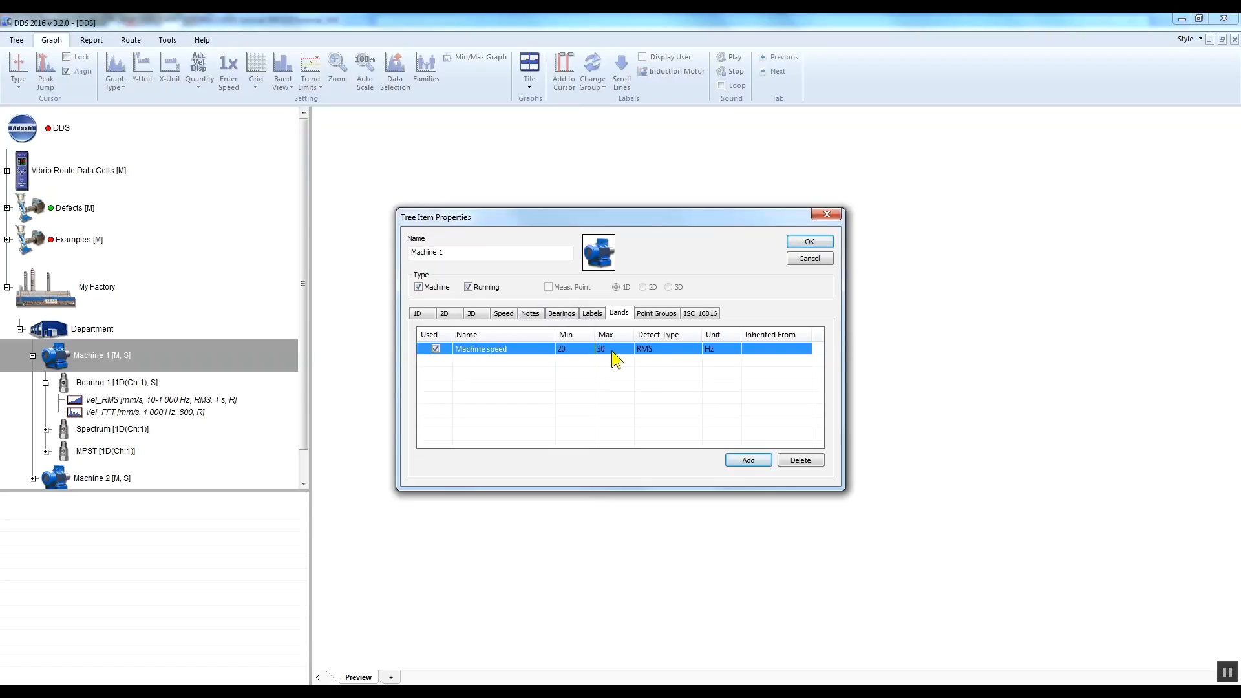
left_click(819, 239)
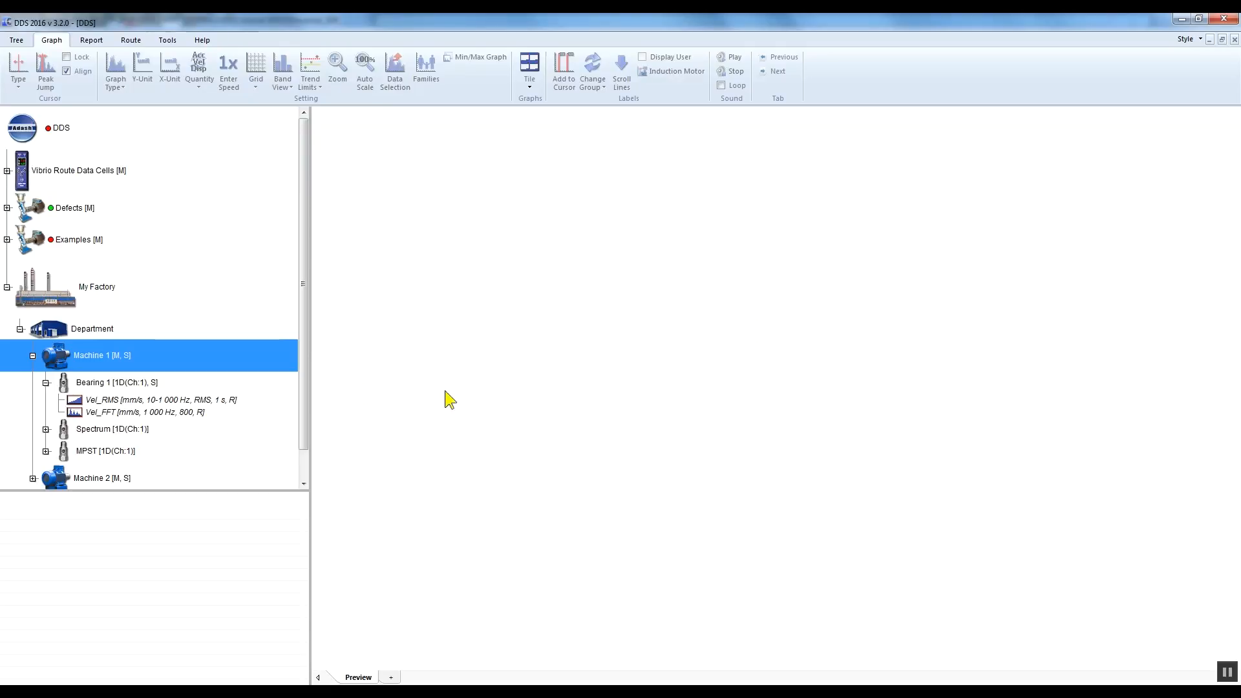
Step: Check the inherited bands in the properties of Bearing 1's Vel_FFT data cell and start adding a band to its limits
left_click(166, 413)
right_click(214, 416)
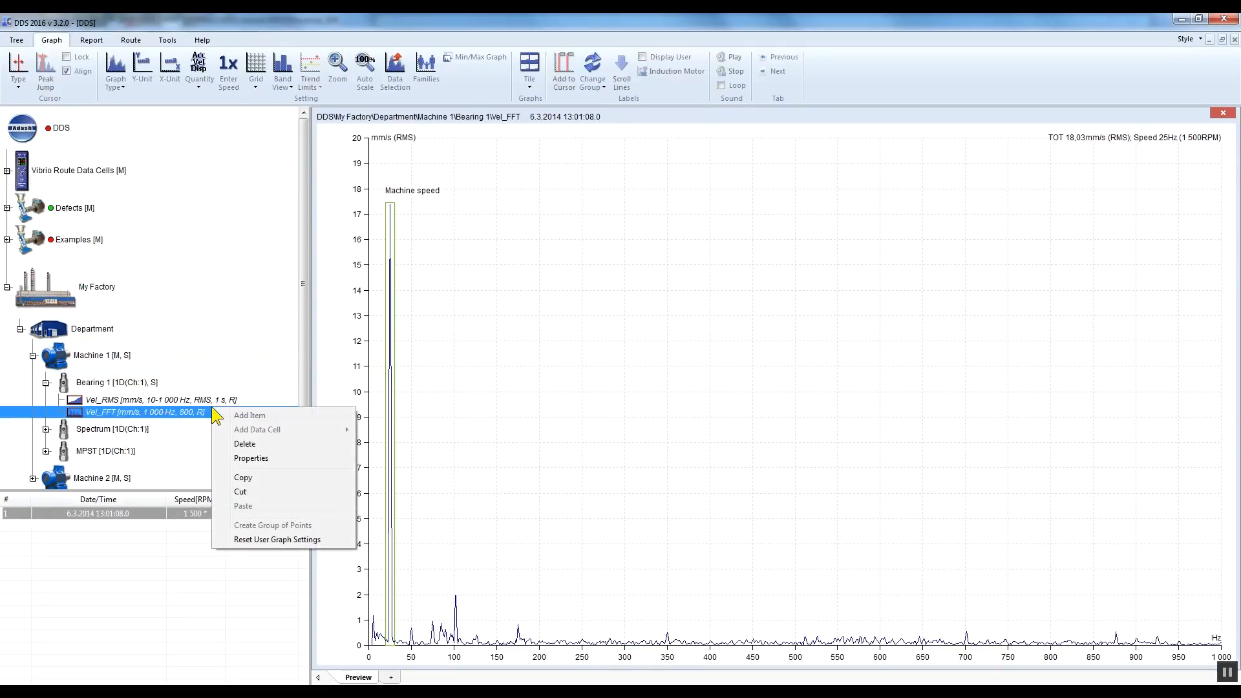
left_click(282, 467)
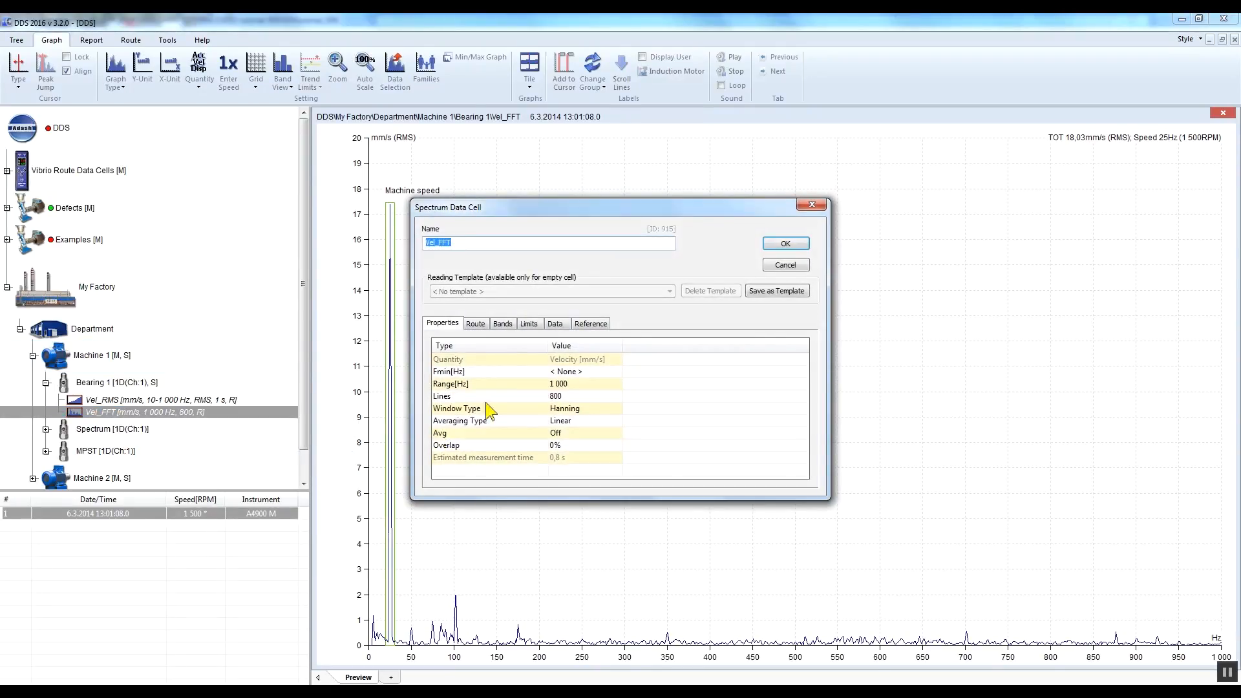
left_click(505, 324)
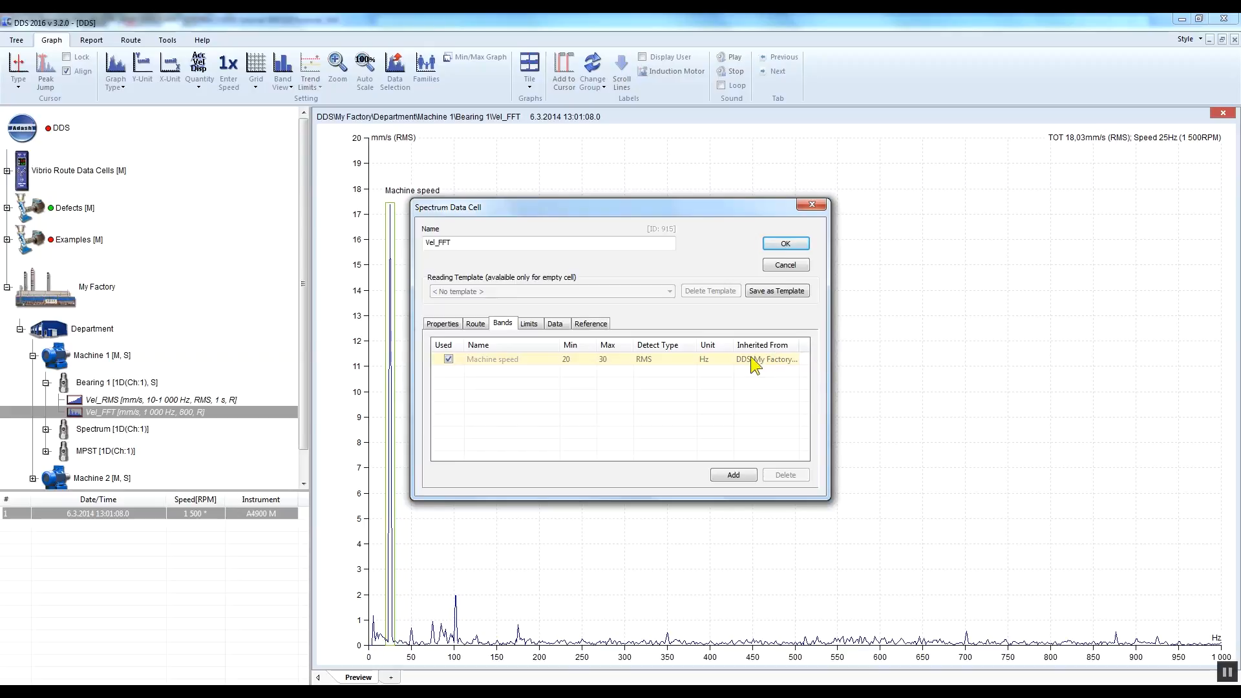
left_click(530, 323)
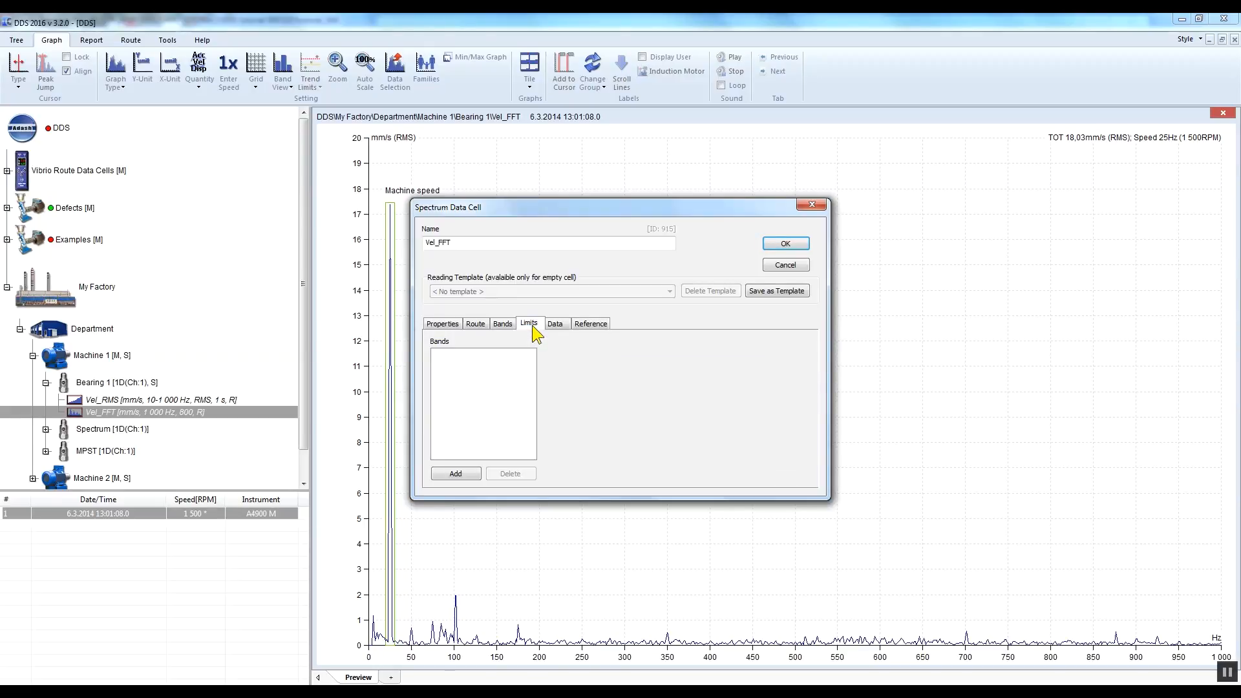
left_click(466, 473)
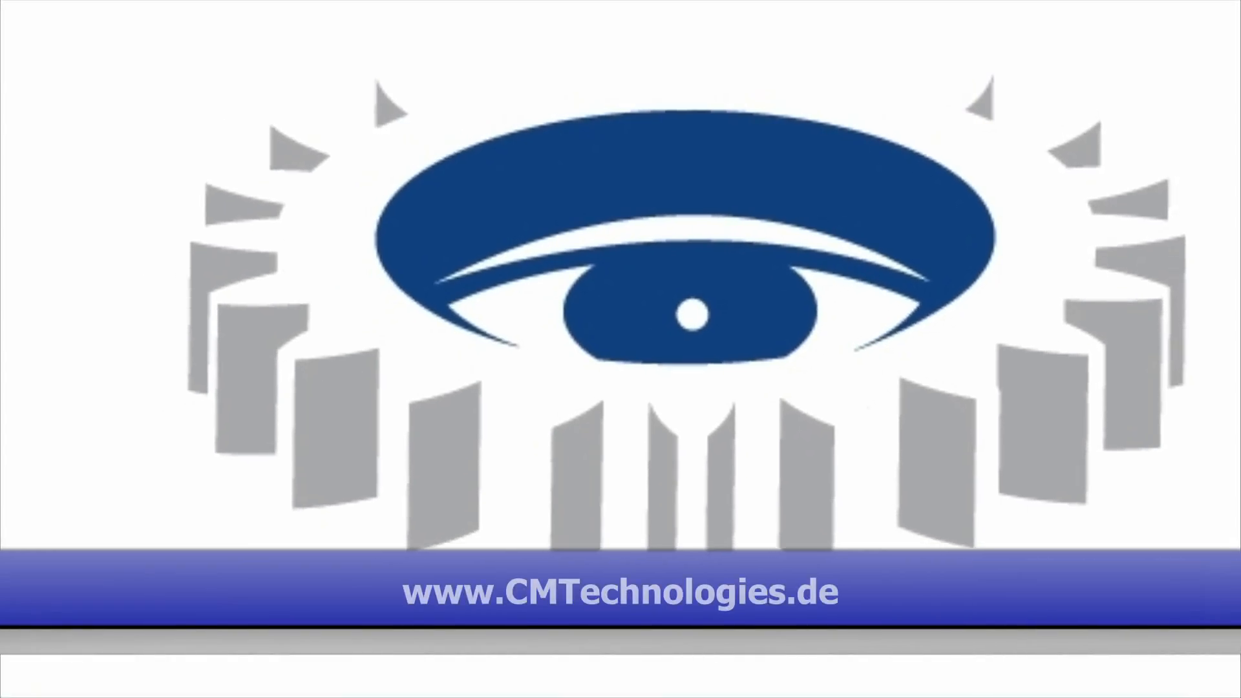